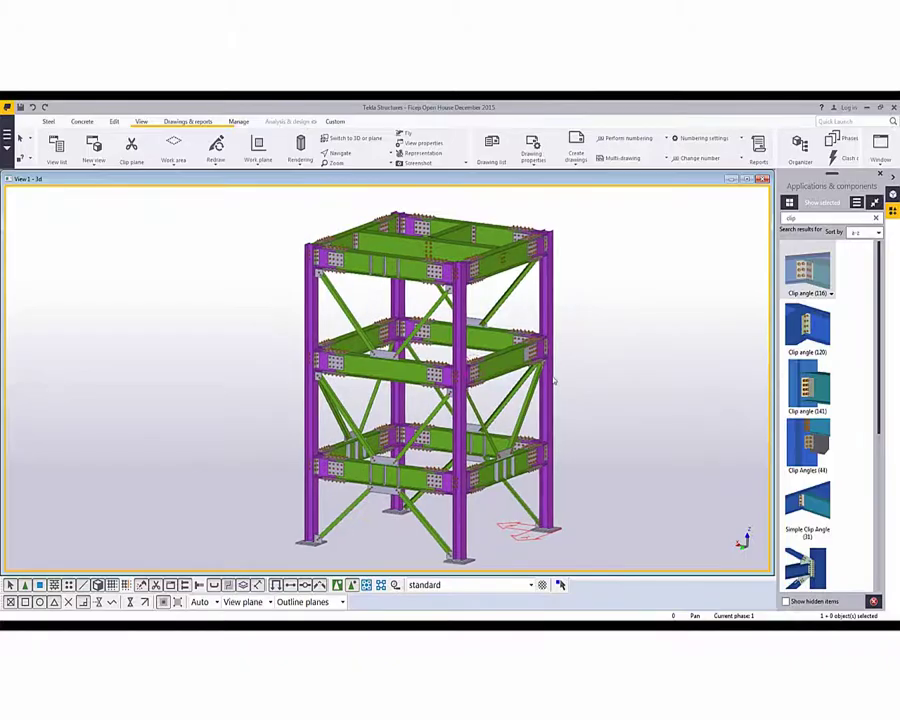
Step: Orbit and zoom around the tower to inspect the stiffened green beam's connection and the column base plate
ctrl+middle_drag(432, 372, 445, 437)
scroll(445, 437, up, 10)
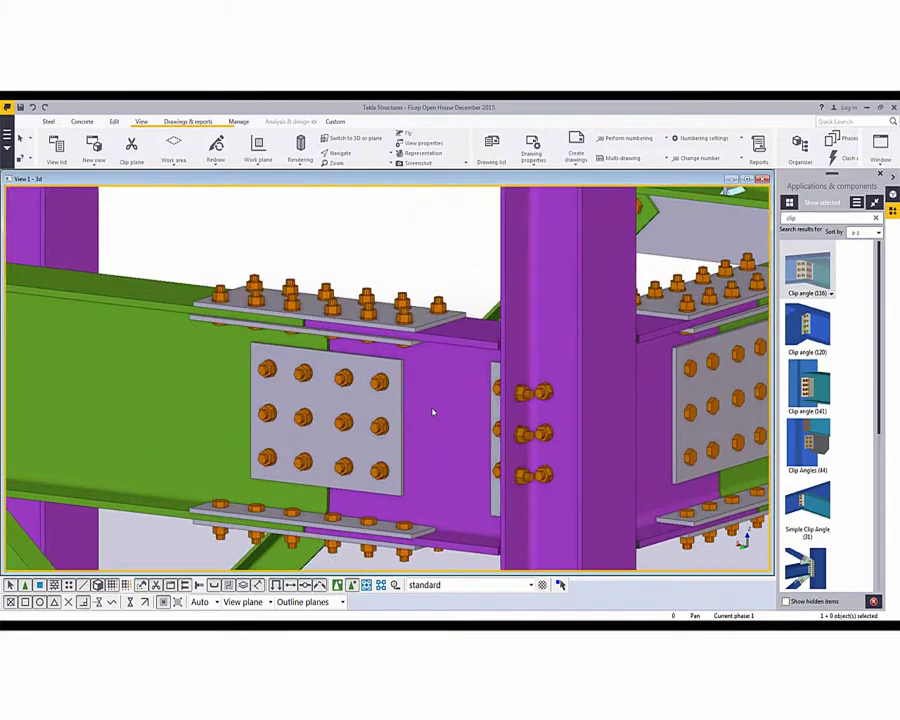
middle_drag(433, 412, 691, 392)
scroll(504, 385, down, 10)
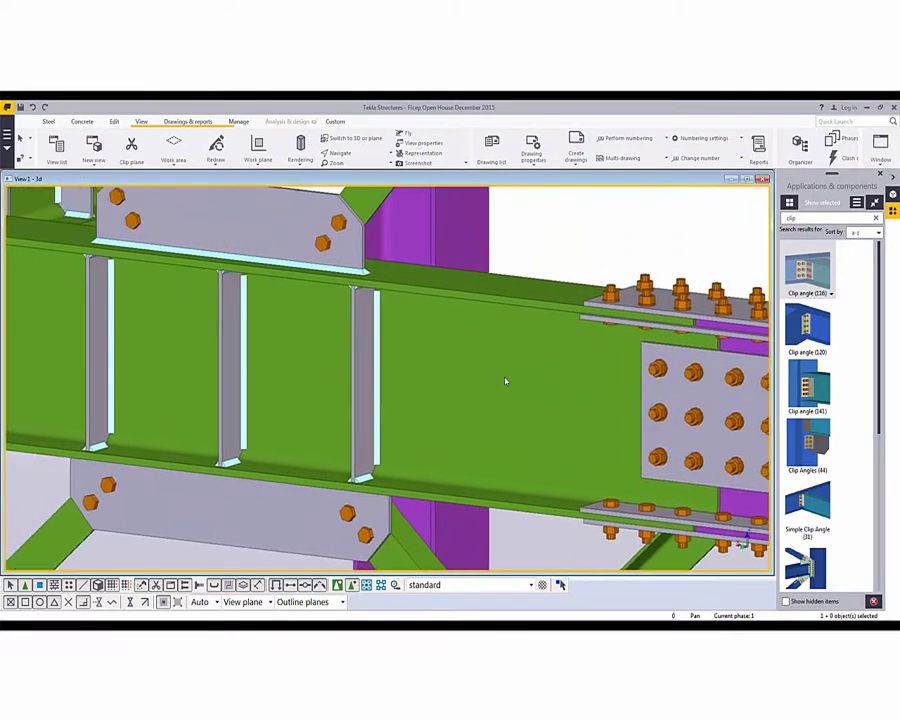
ctrl+middle_drag(502, 396, 437, 362)
ctrl+middle_drag(420, 293, 382, 367)
scroll(360, 400, up, 4)
scroll(360, 400, down, 4)
scroll(443, 310, down, 5)
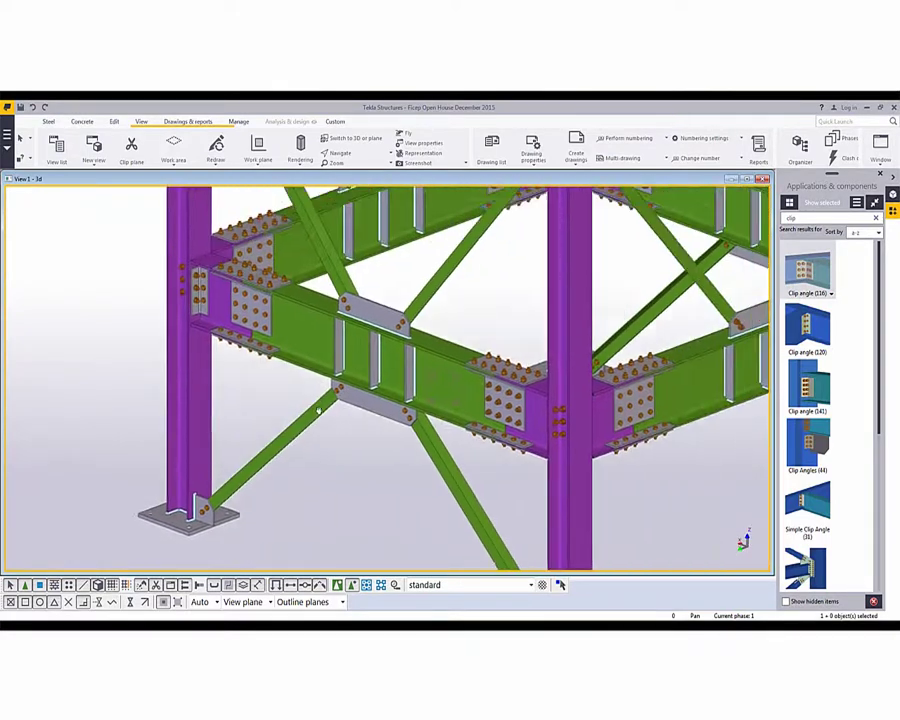
Step: View the tower corner and top from above, then bring up the Steel modelling tools
ctrl+middle_drag(443, 310, 602, 476)
scroll(411, 260, up, 4)
ctrl+middle_drag(412, 259, 412, 345)
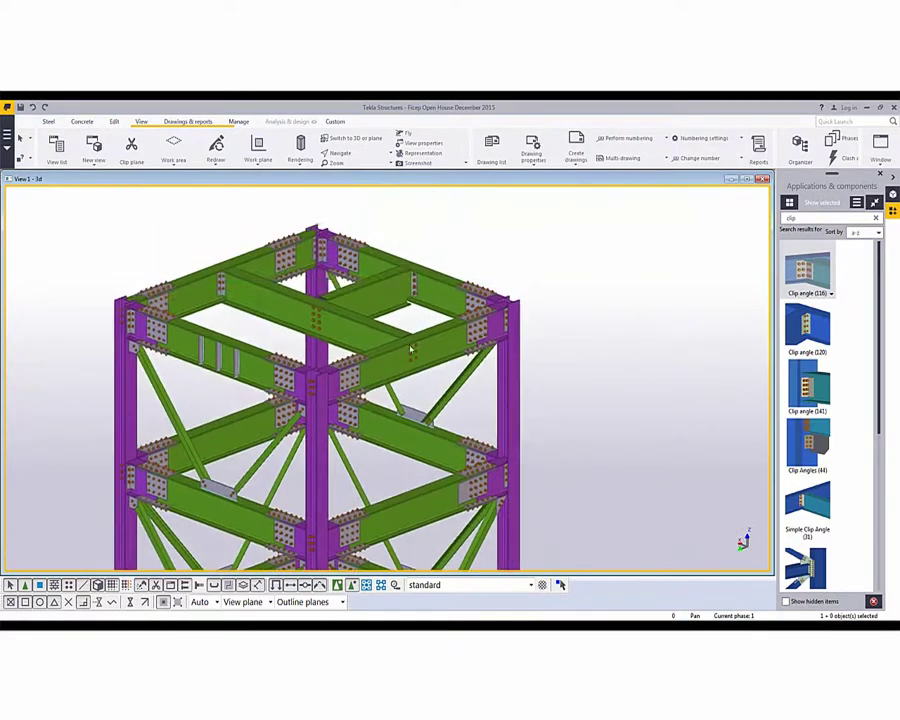
scroll(396, 297, up, 5)
ctrl+middle_drag(390, 292, 276, 219)
click(50, 122)
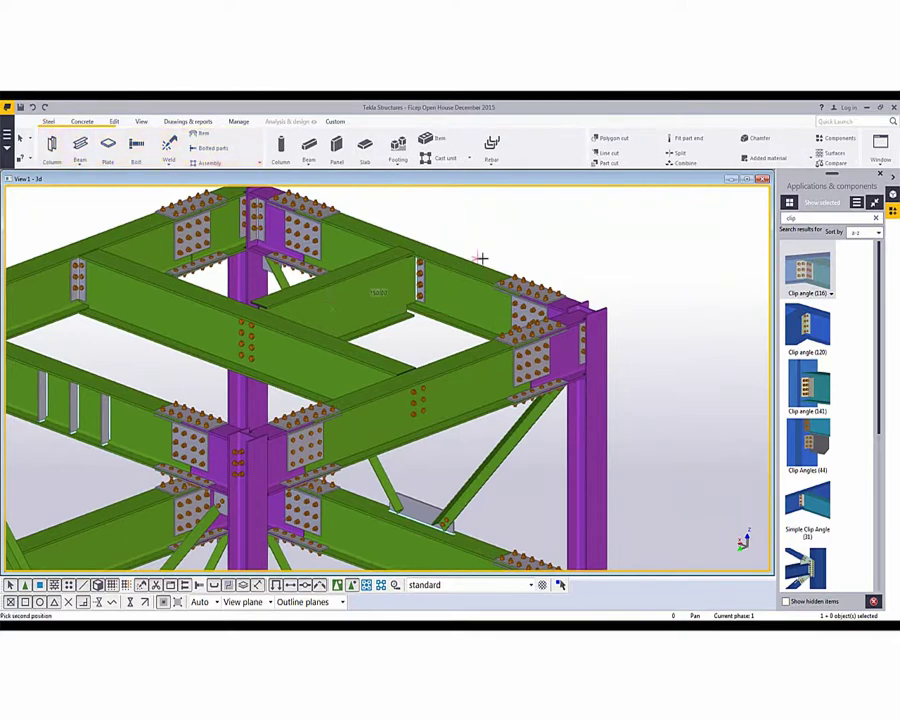
Step: Place a 1500-long beam across the top-level opening using the Perpendicular snap
right_click(570, 237)
click(603, 314)
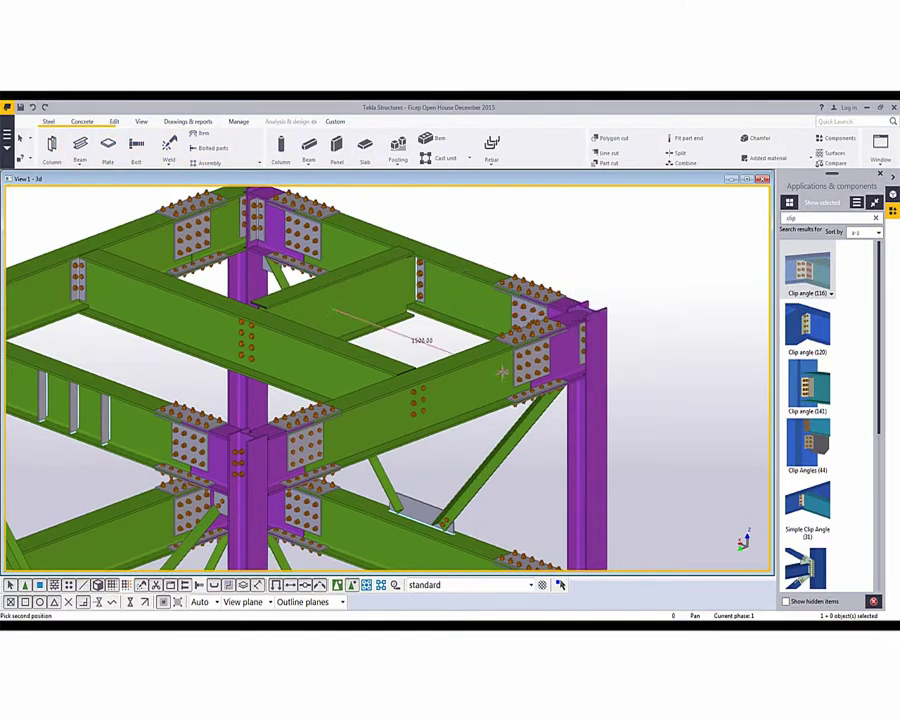
click(503, 372)
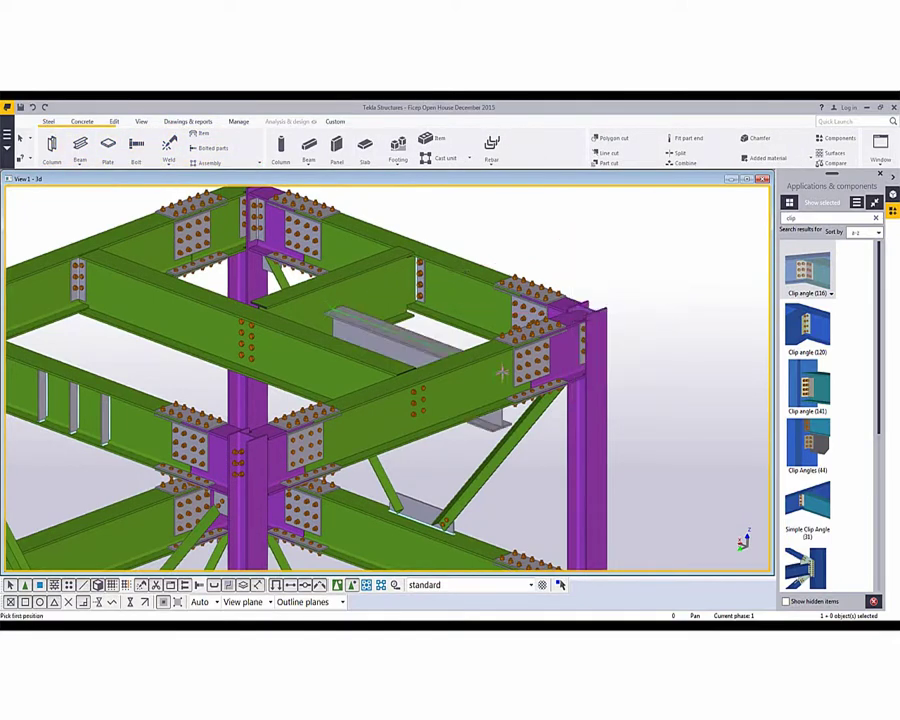
Step: Centre the new beam on its axis with Position Middle and join it with the clip connection
click(435, 348)
click(566, 450)
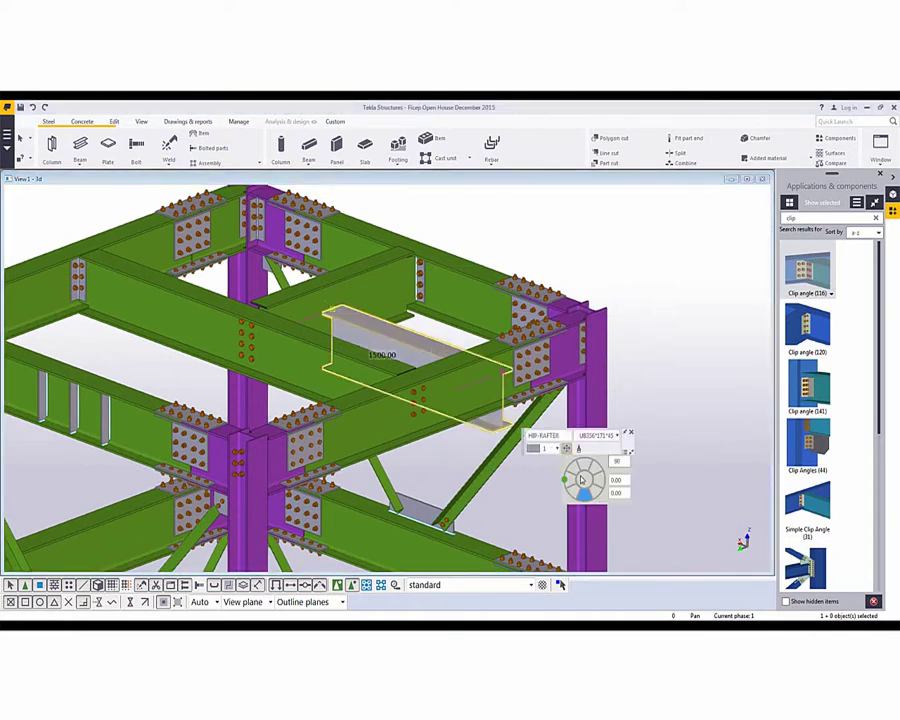
click(581, 481)
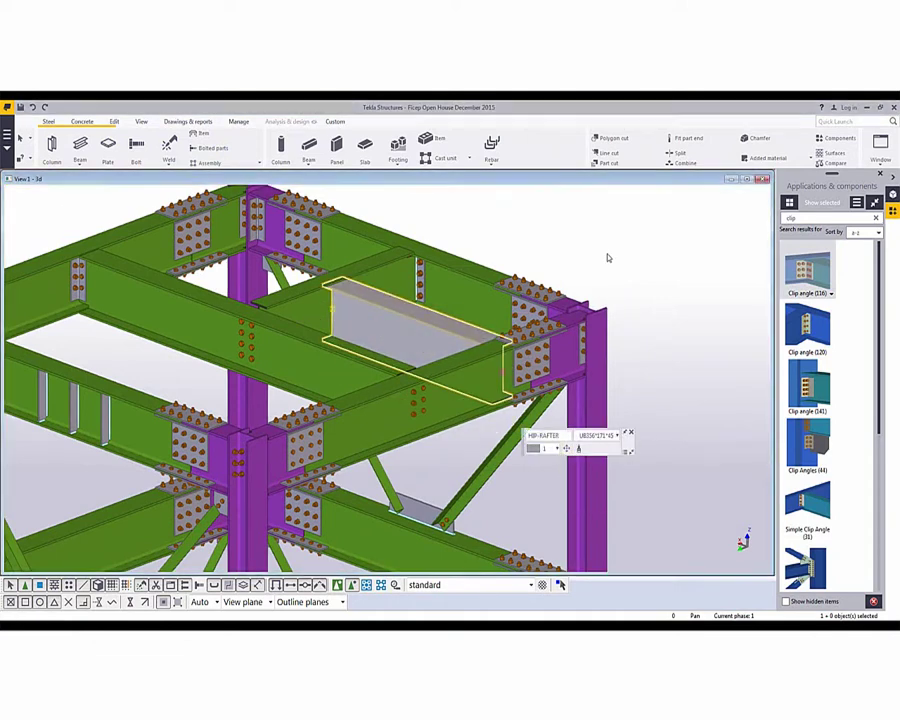
click(706, 290)
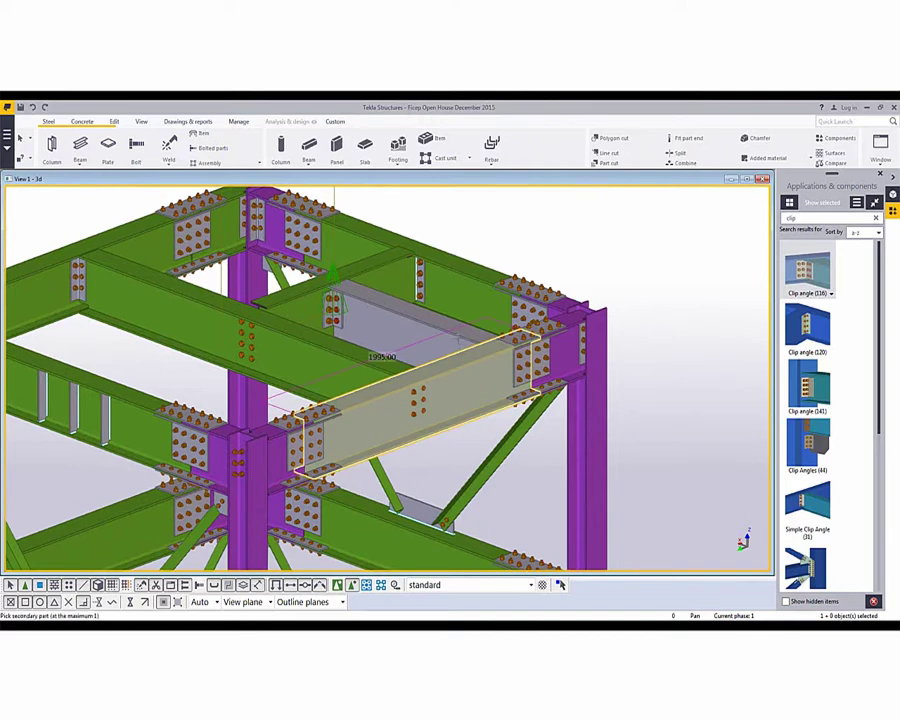
click(430, 395)
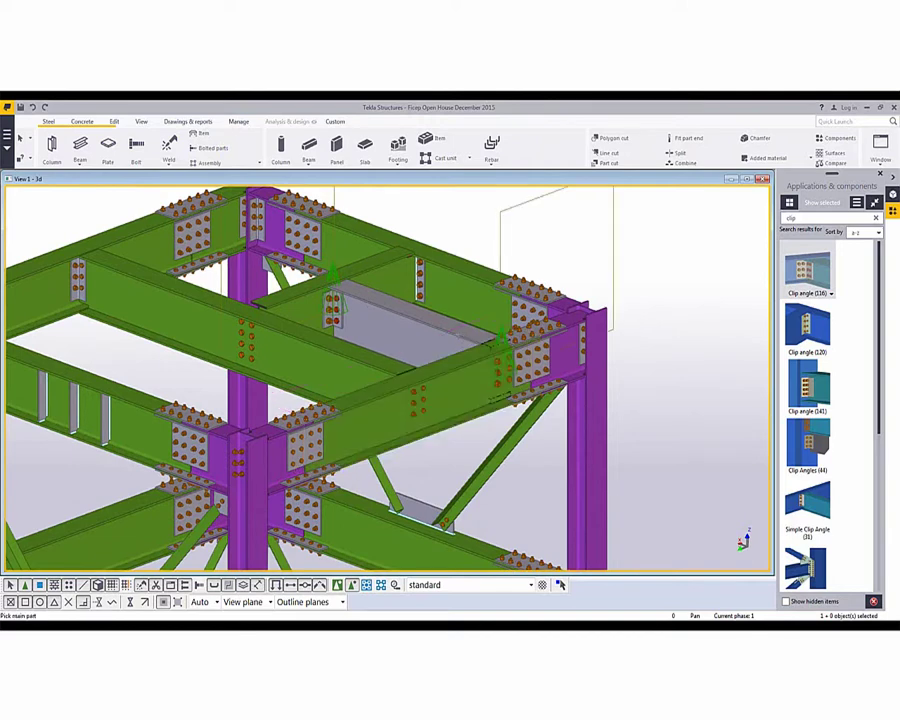
right_click(465, 241)
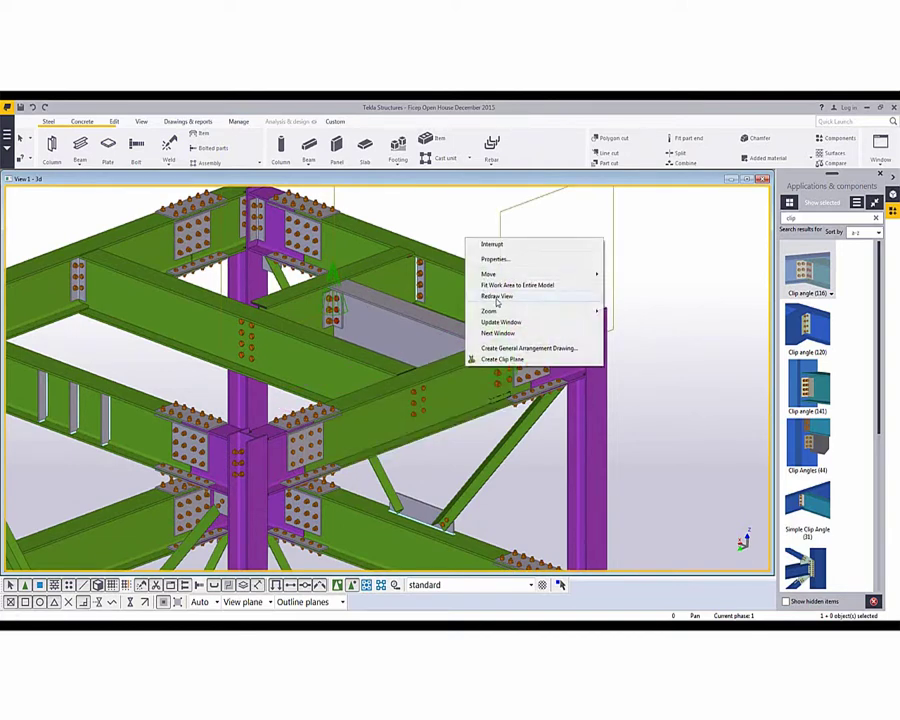
Step: Check the new beam and its plate up close, zoom out to the whole tower, and perform numbering
click(497, 297)
scroll(425, 330, up, 8)
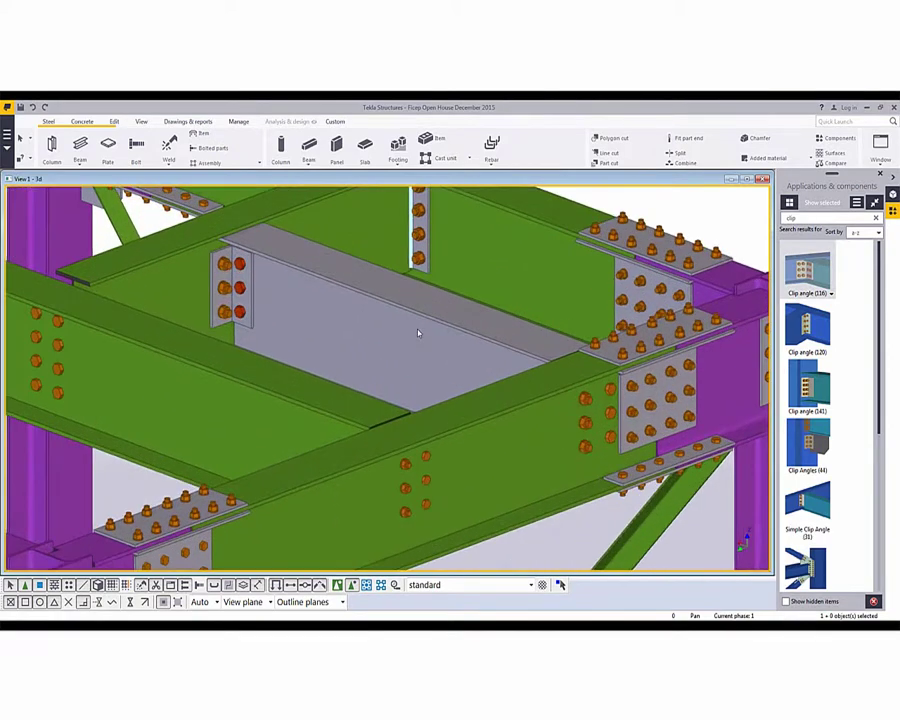
middle_drag(418, 333, 422, 344)
mouse_move(480, 384)
ctrl+middle_down()
mouse_move(442, 364)
mouse_move(426, 380)
mouse_move(463, 396)
mouse_move(603, 388)
mouse_move(483, 376)
ctrl+middle_up()
scroll(482, 378, down, 10)
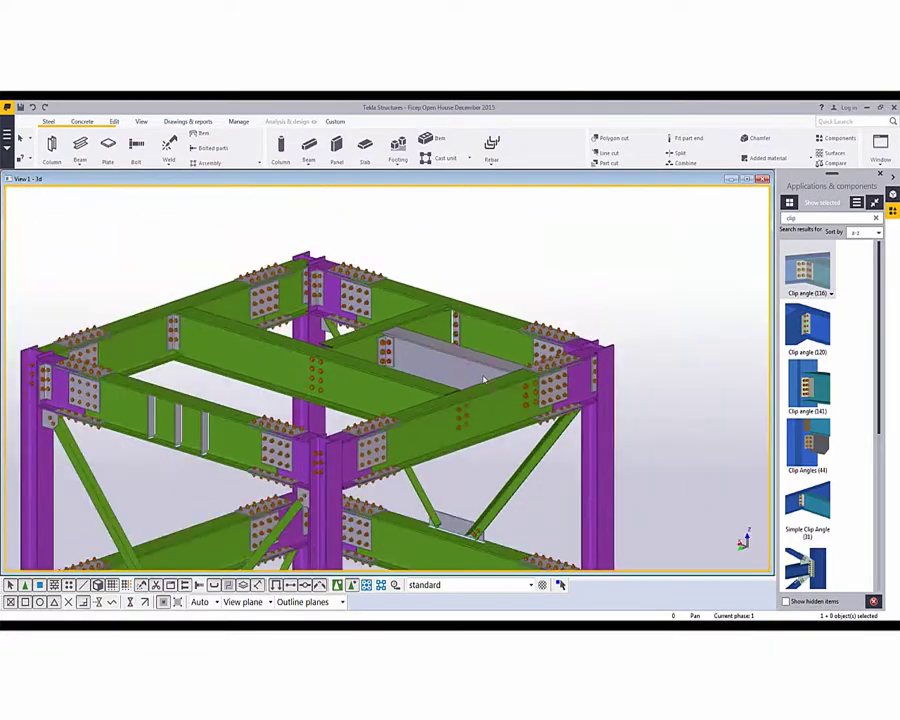
scroll(458, 342, down, 3)
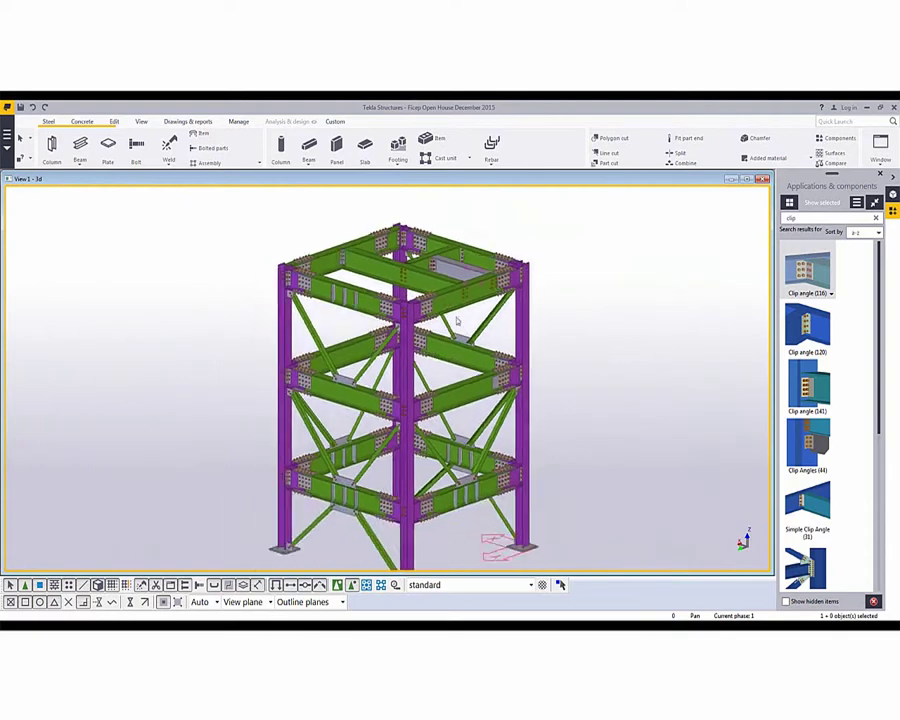
click(196, 122)
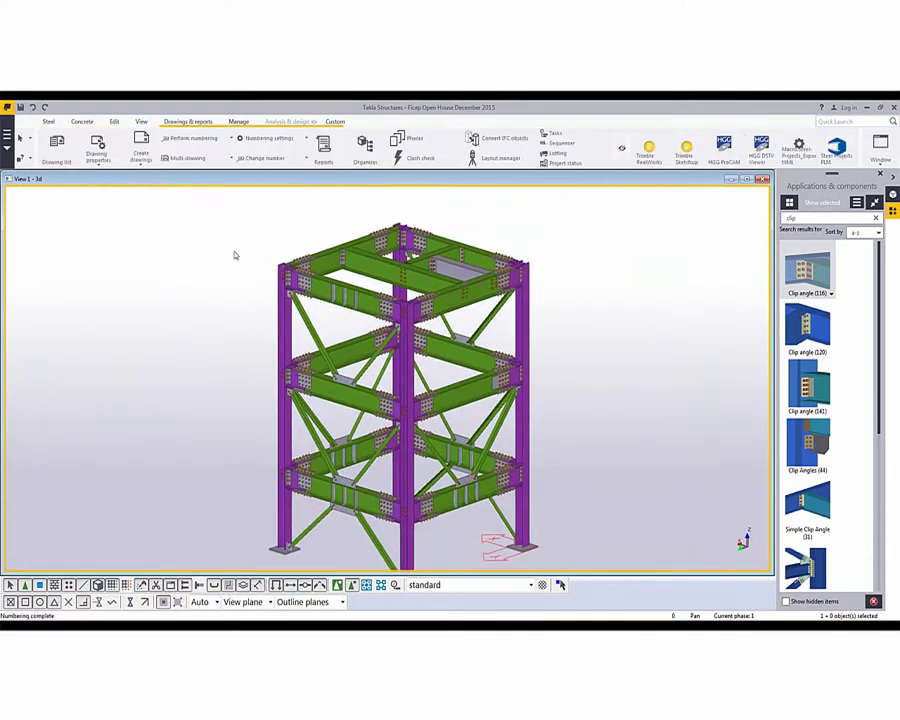
ctrl+middle_drag(401, 389, 435, 383)
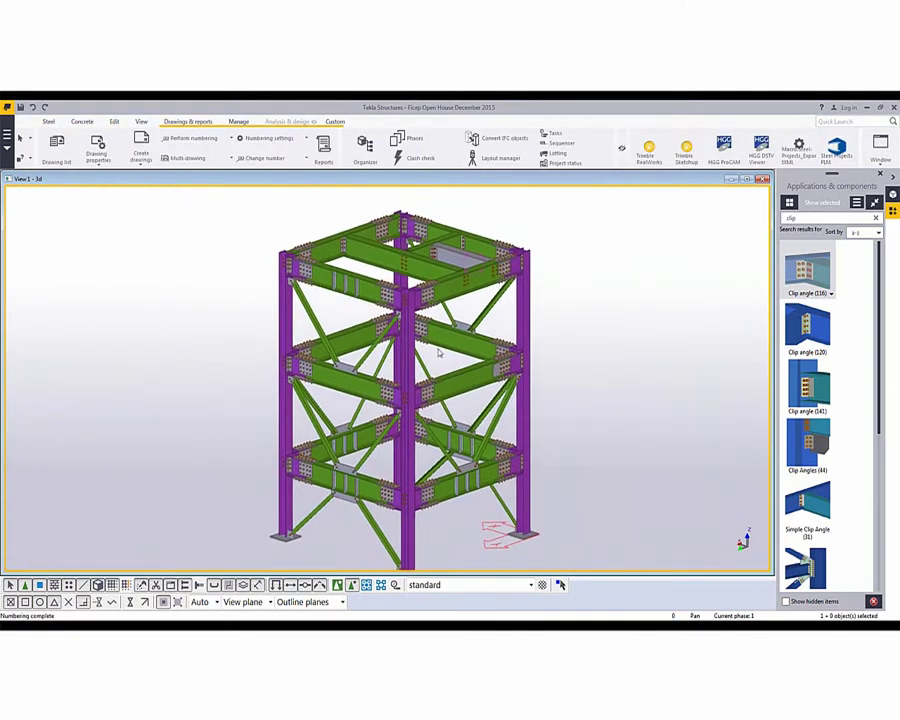
Step: Export the whole model to XML in the model folder with Steel Projects Export XML (30/30 assemblies)
click(334, 122)
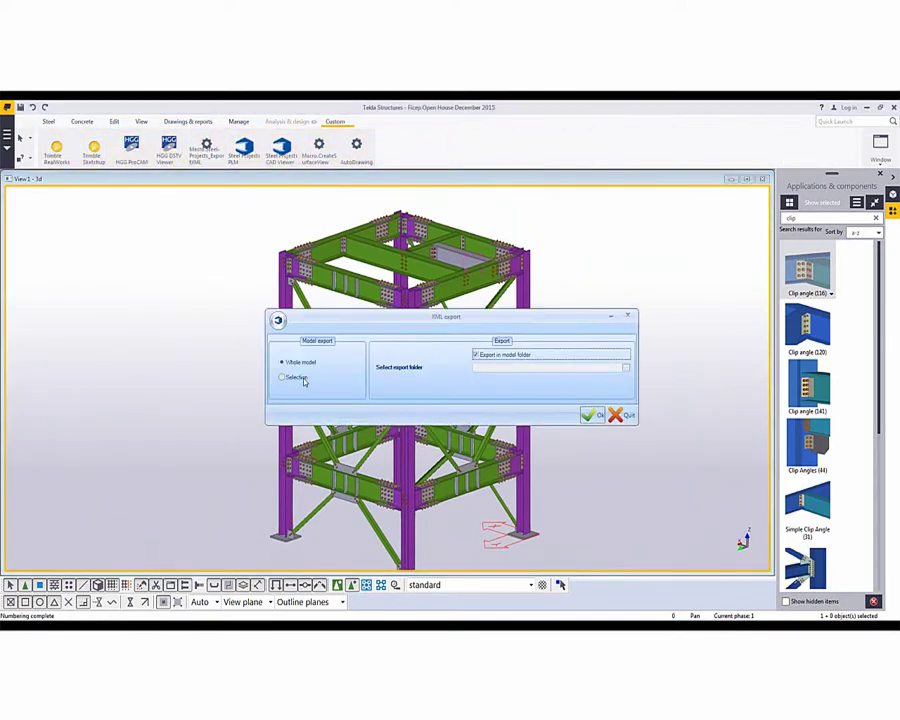
drag(383, 319, 368, 318)
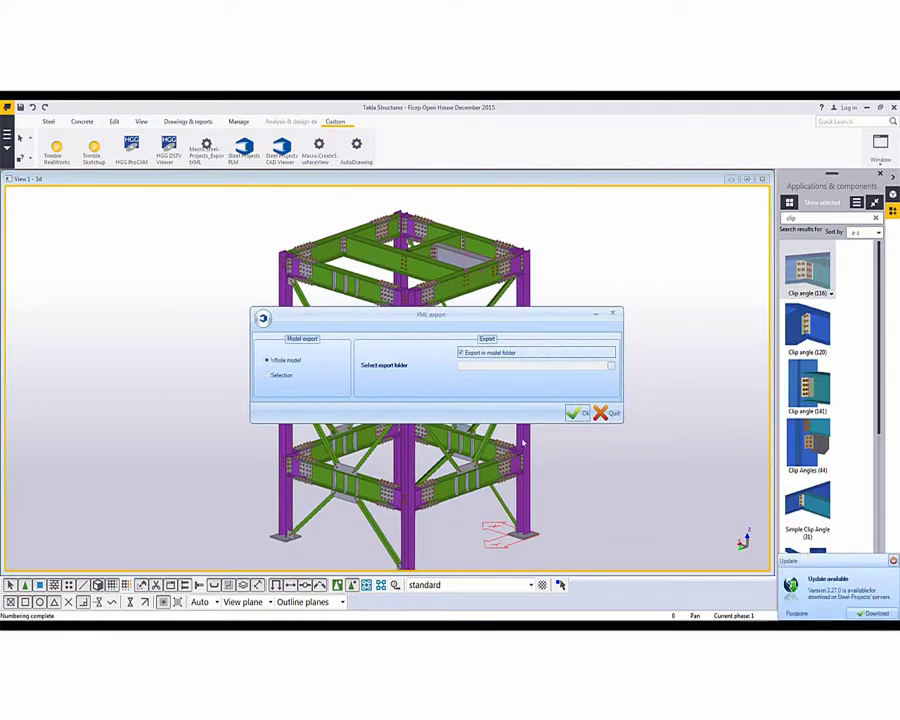
click(893, 561)
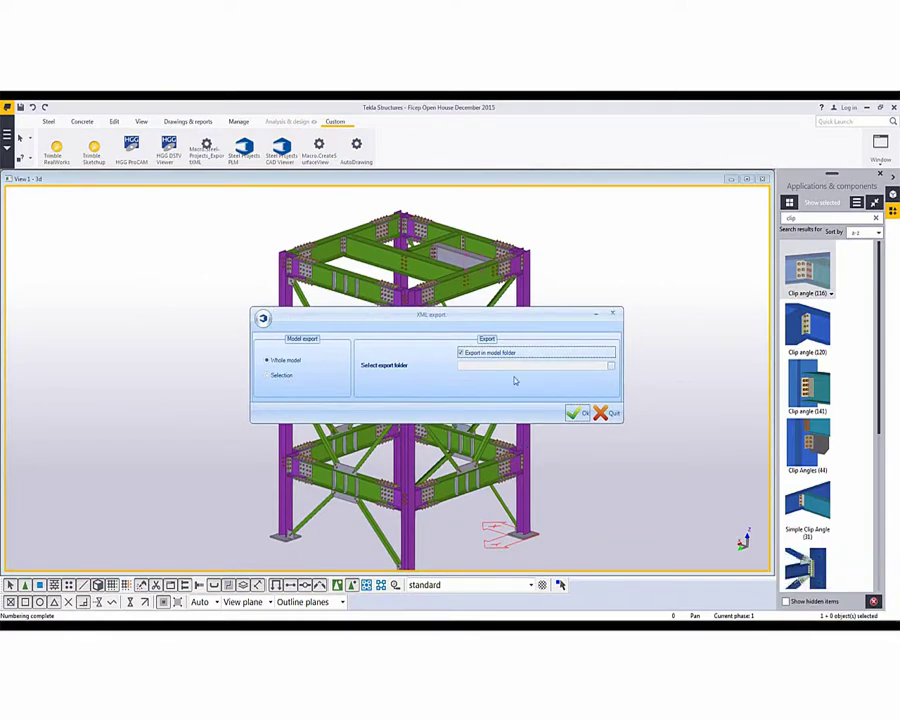
click(577, 413)
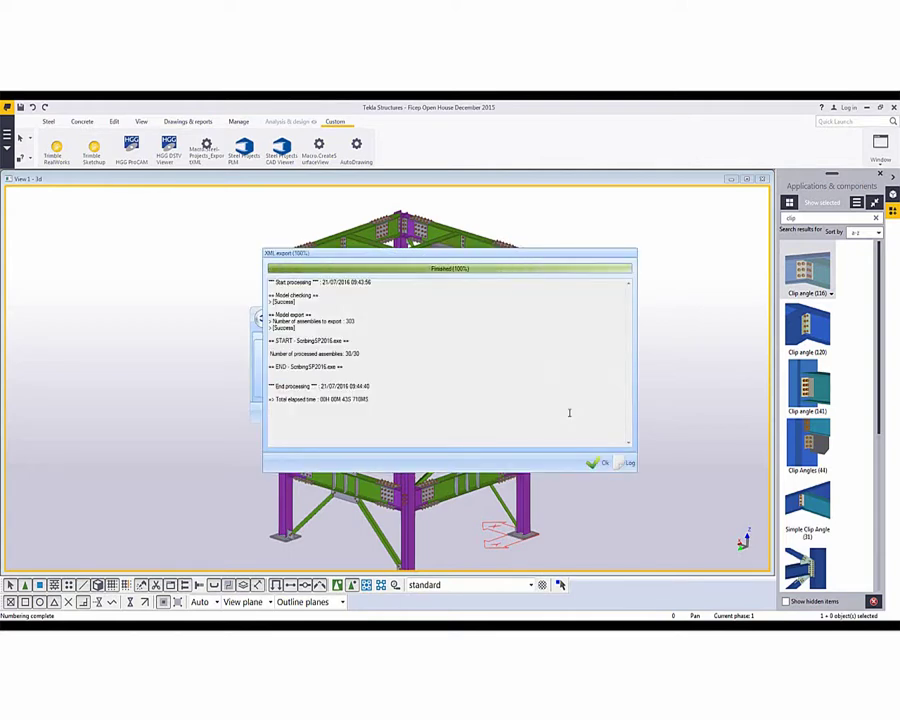
click(598, 463)
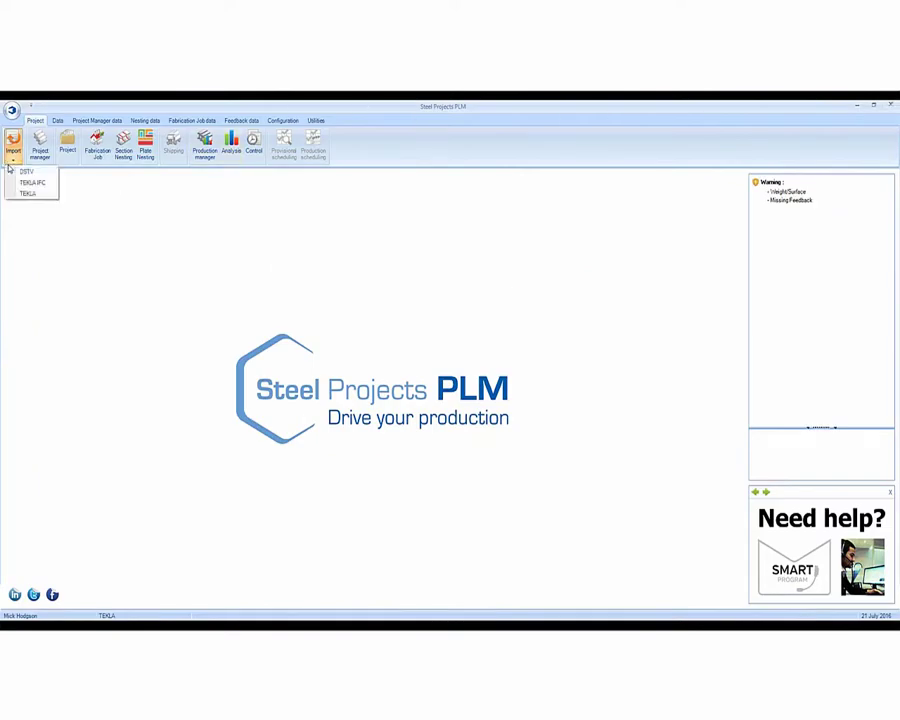
Step: Import the selected Tekla XML export file, processing all 30 parts
click(30, 195)
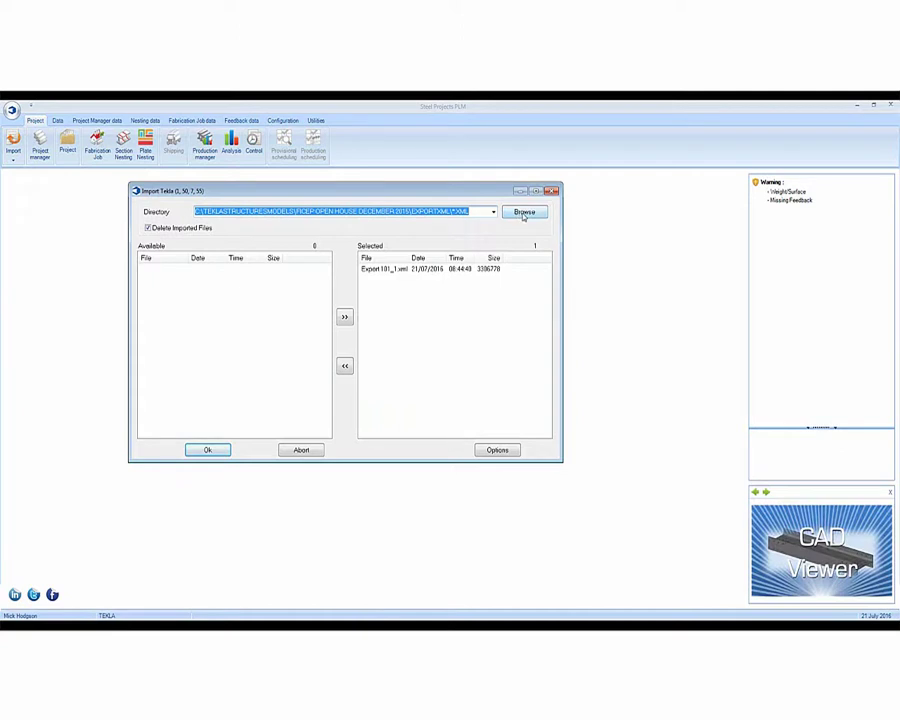
click(208, 452)
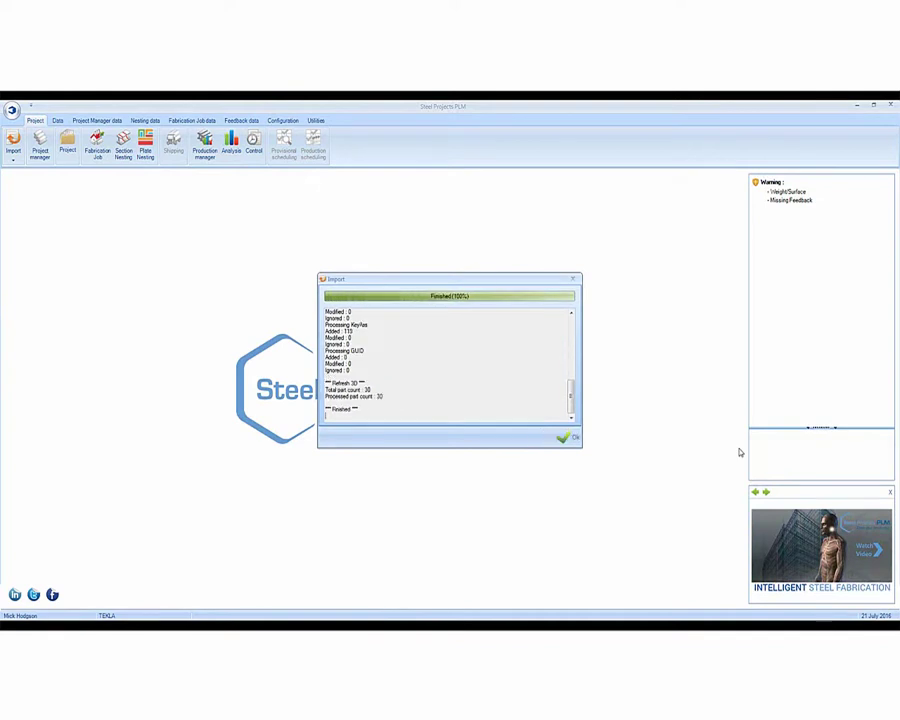
click(567, 438)
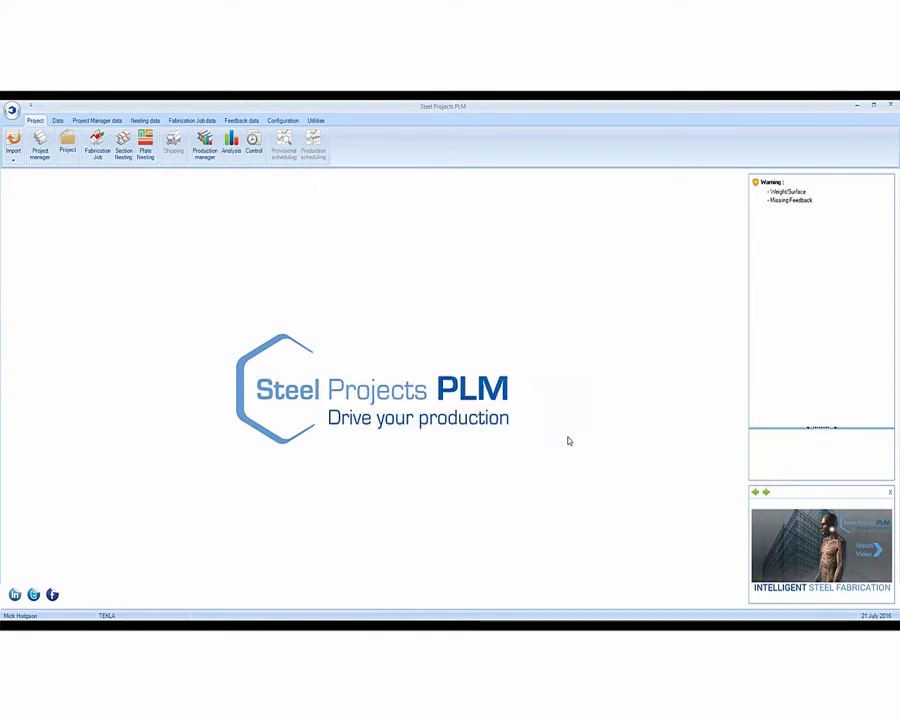
Step: List the assembly marks of FICEP OPEN HOUSE phase 1 and rotate the B12 assembly in 3-D
click(38, 148)
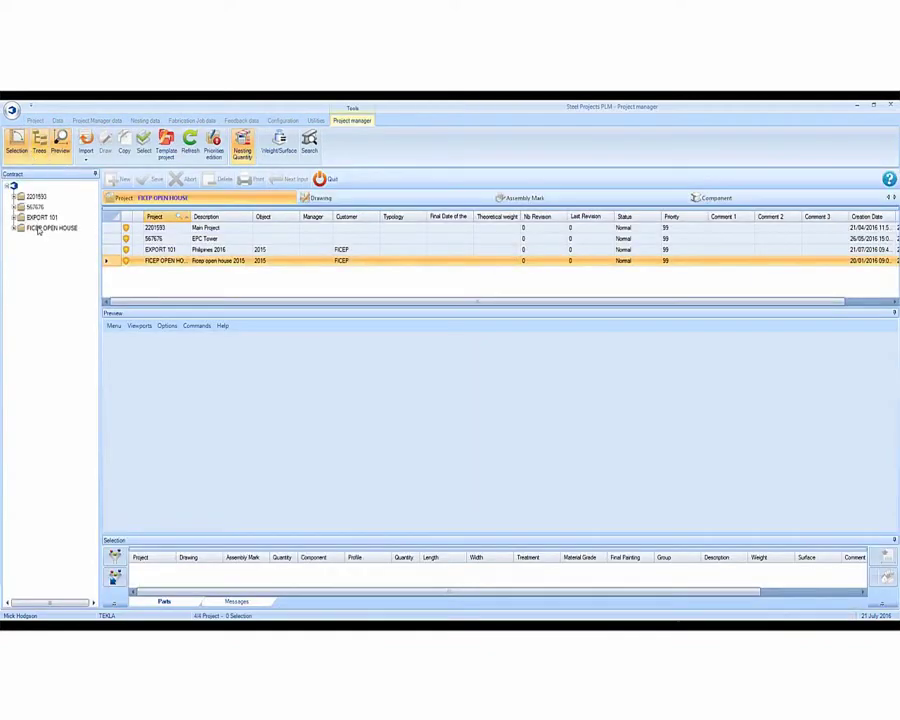
click(22, 239)
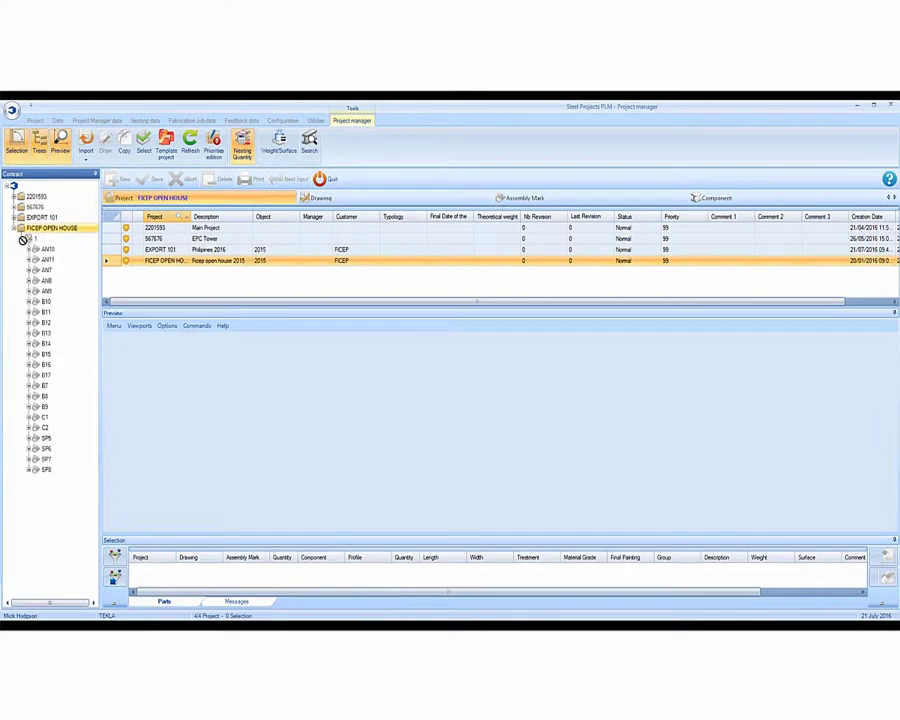
click(585, 200)
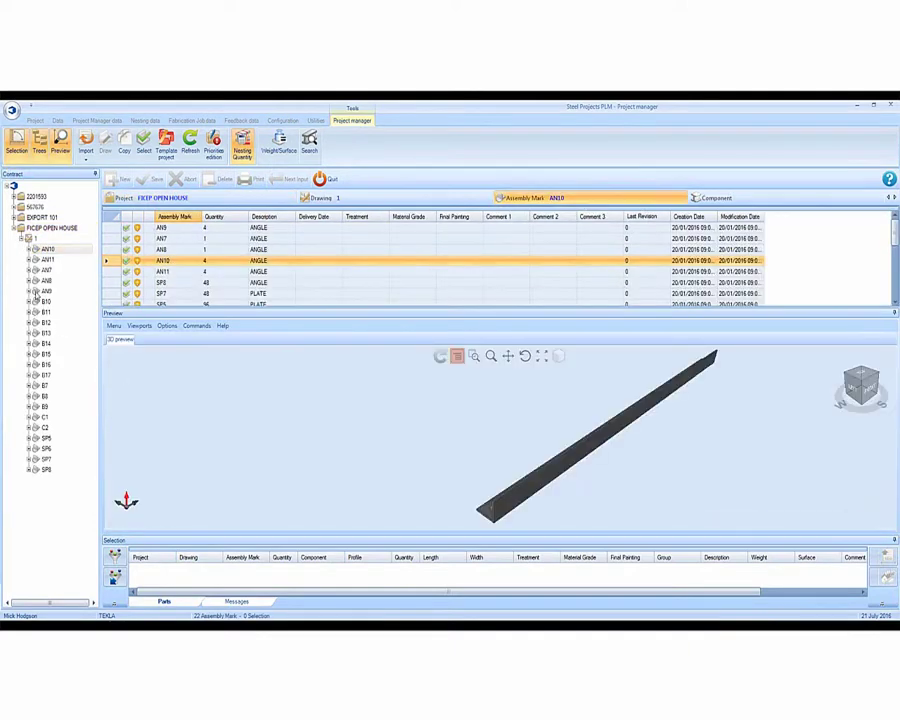
click(45, 322)
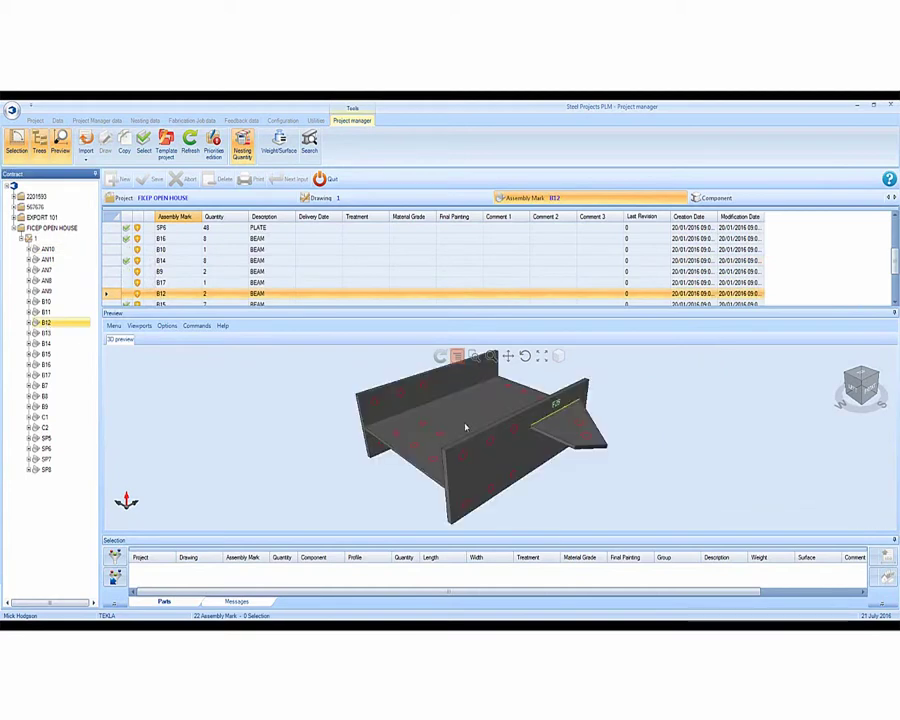
drag(465, 428, 599, 500)
Step: Preview assemblies B13, B14, B16, B8 and B10, orbiting the B10 beam from several angles
click(46, 336)
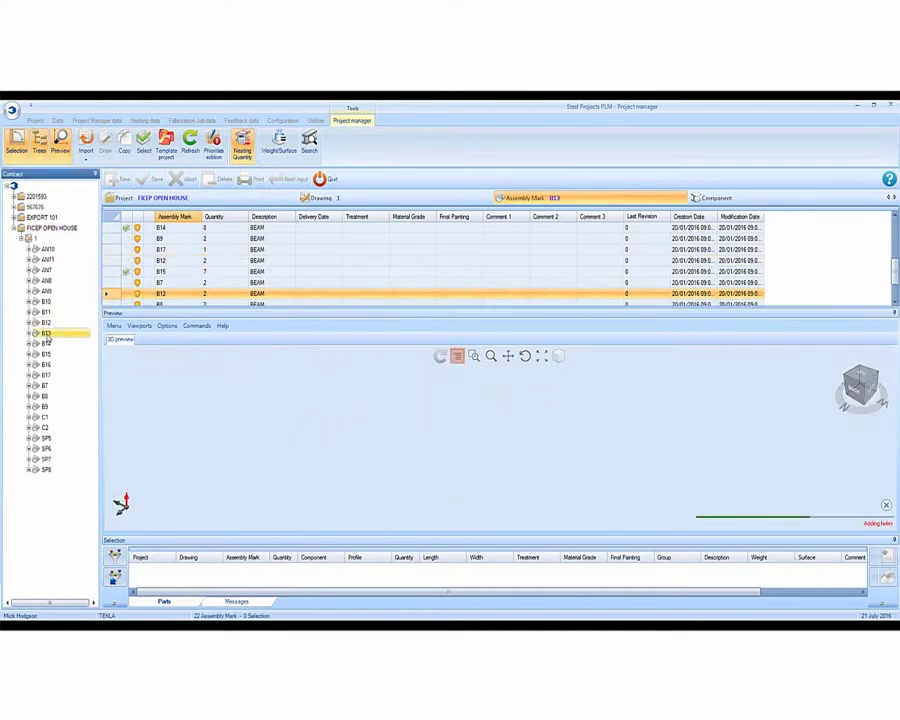
click(46, 346)
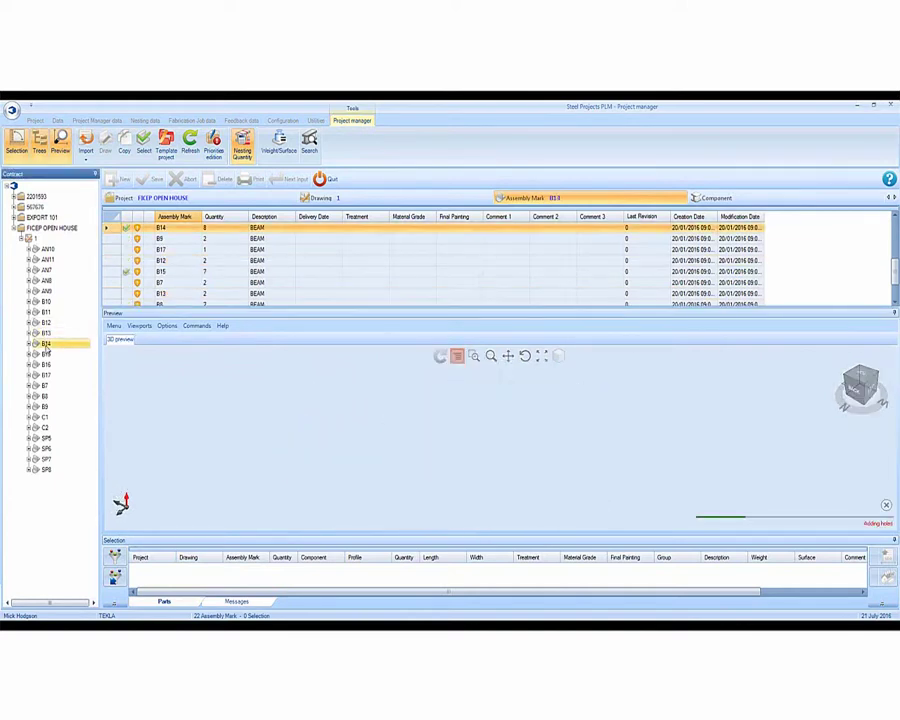
click(46, 365)
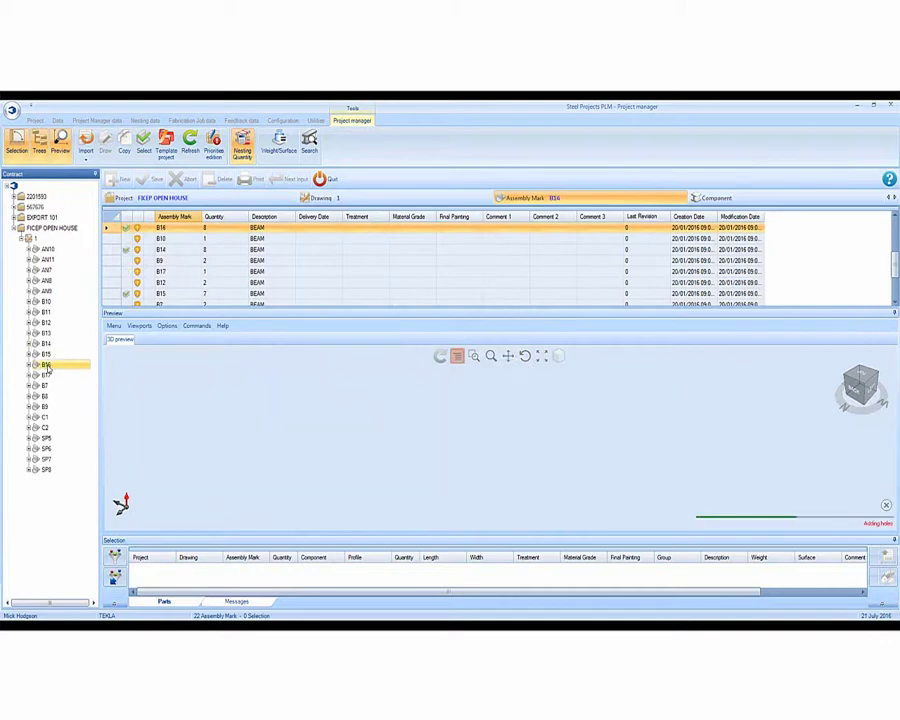
click(45, 396)
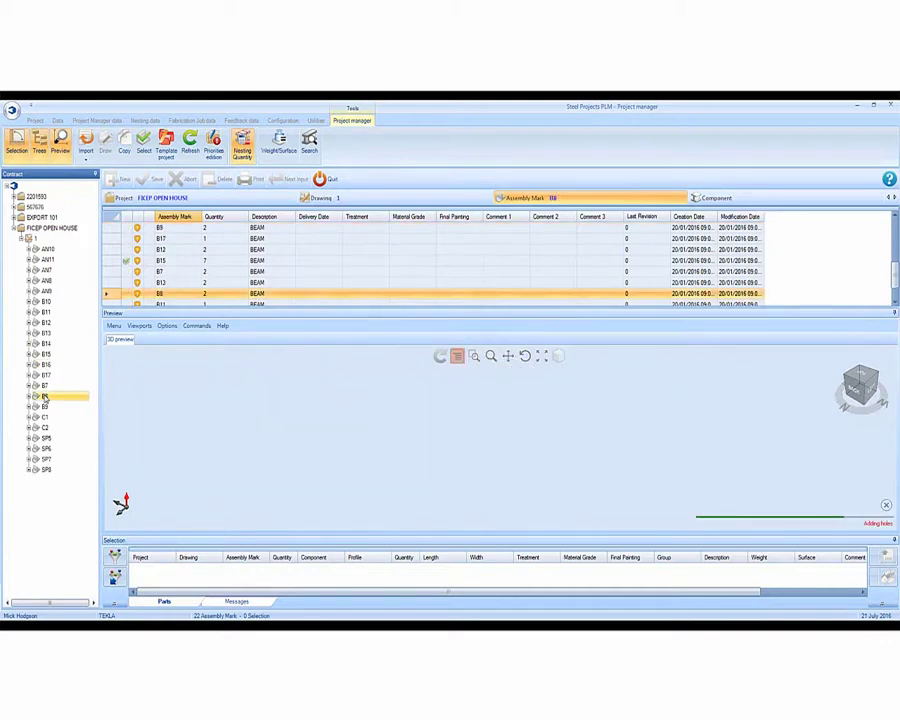
click(46, 301)
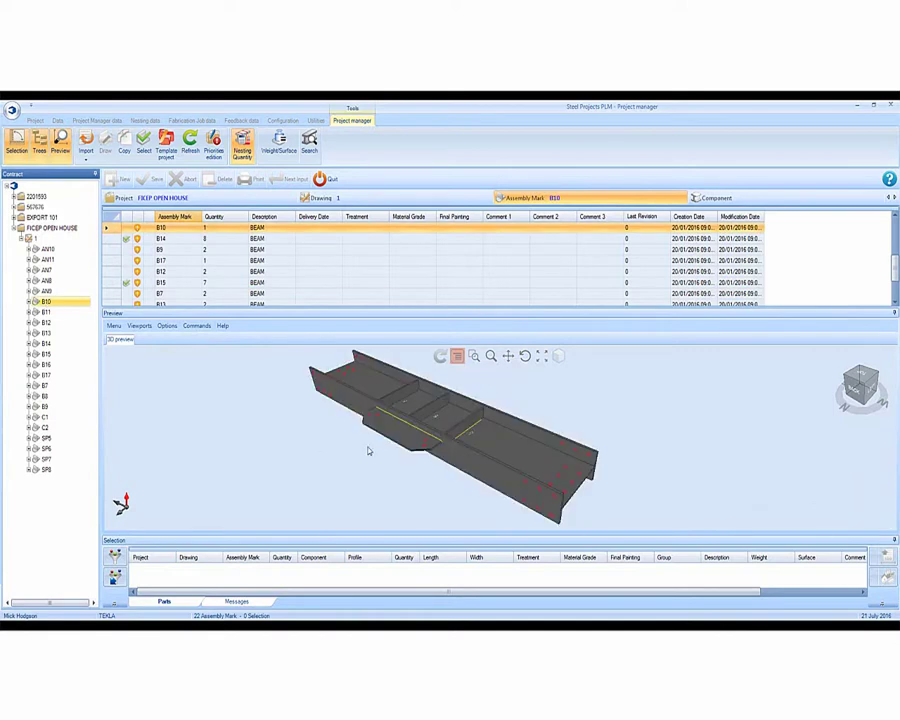
drag(368, 451, 577, 398)
scroll(440, 410, up, 6)
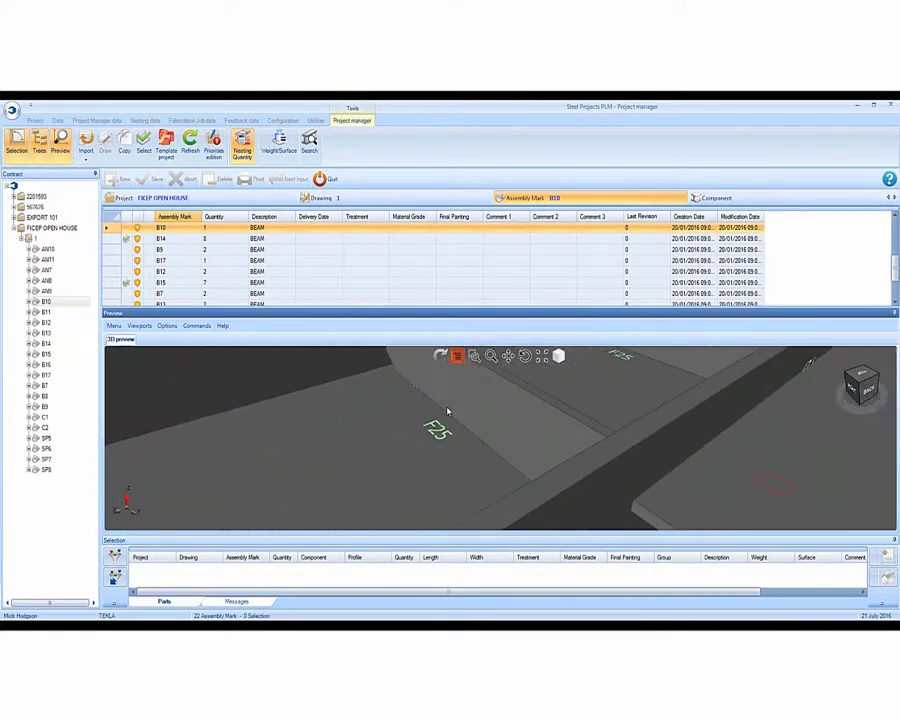
scroll(447, 411, down, 8)
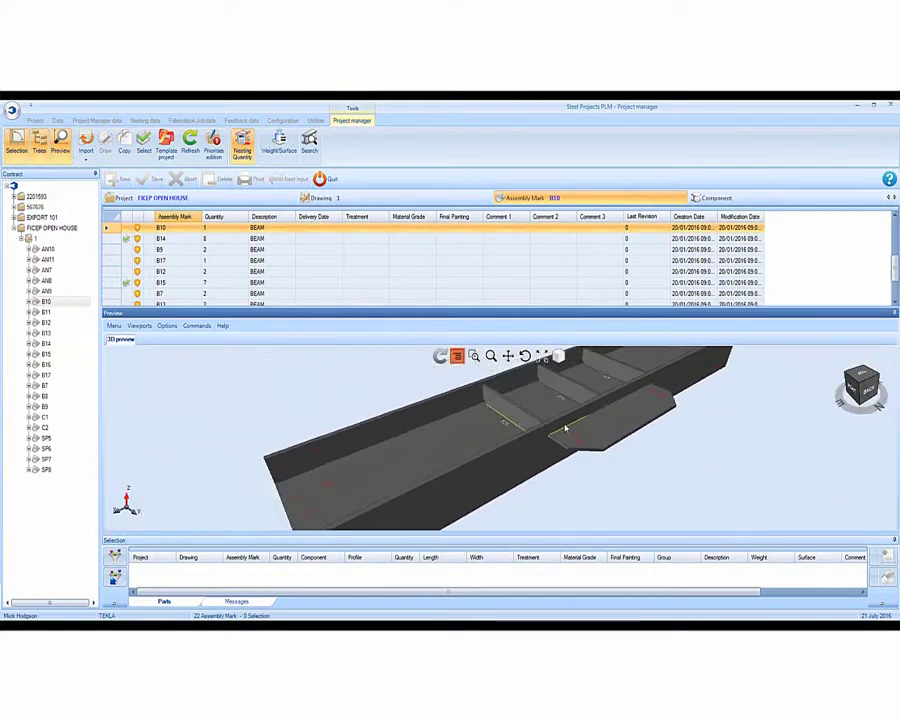
drag(566, 428, 511, 452)
drag(603, 402, 104, 421)
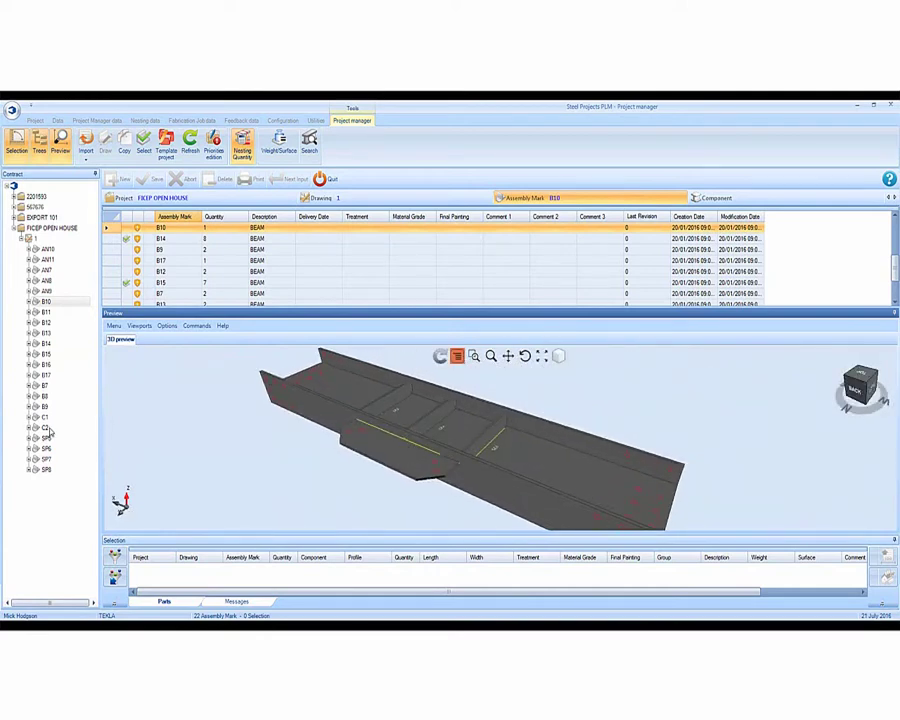
Step: Inspect the C2 column's end plate, then show the component list of plate assembly SP5
click(45, 428)
scroll(577, 503, up, 6)
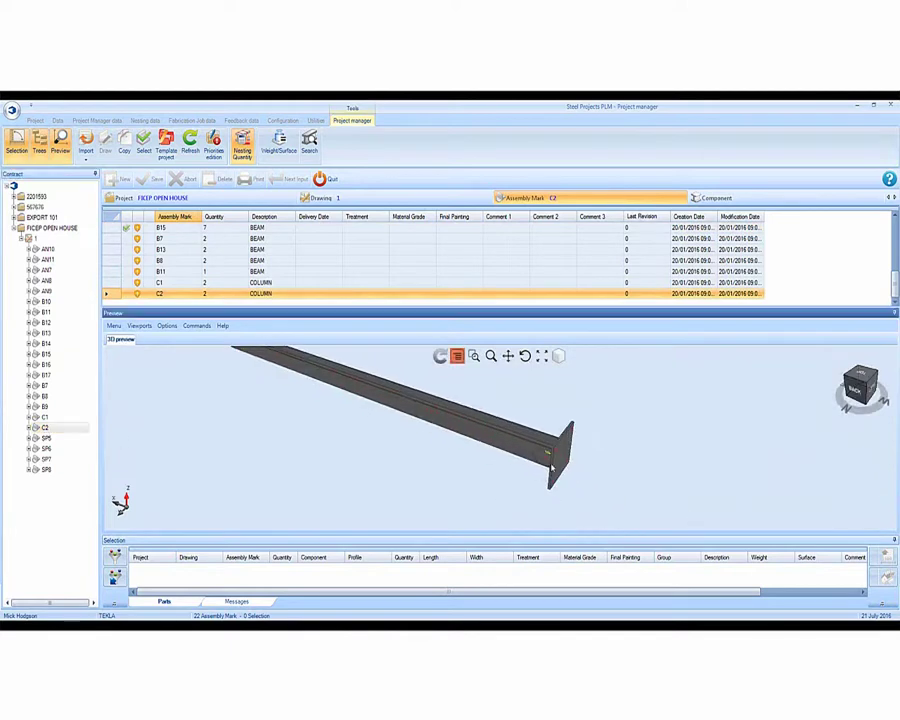
drag(547, 437, 230, 380)
click(45, 438)
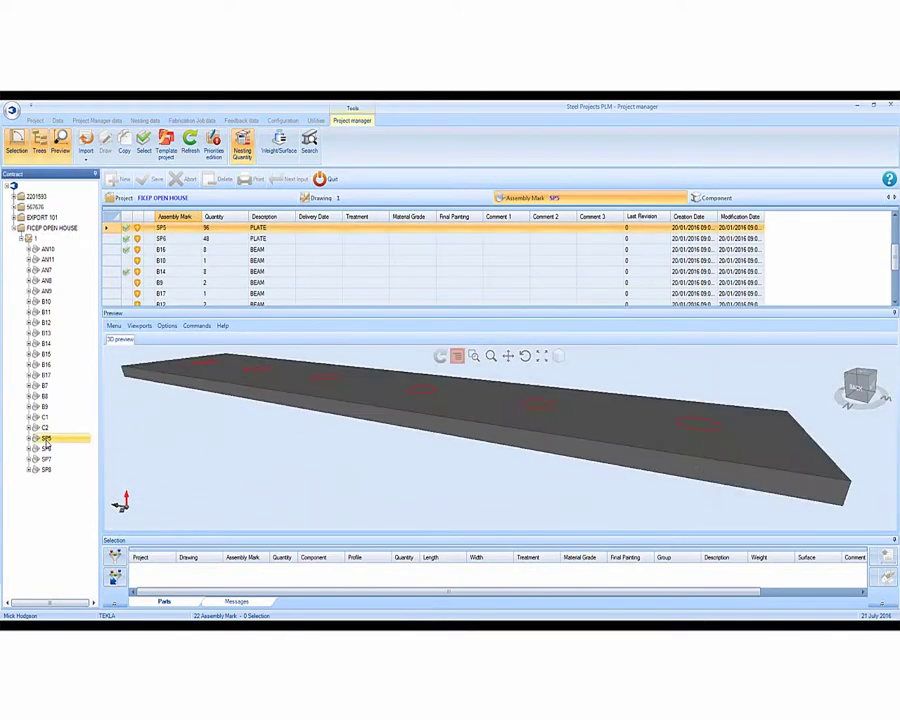
click(730, 198)
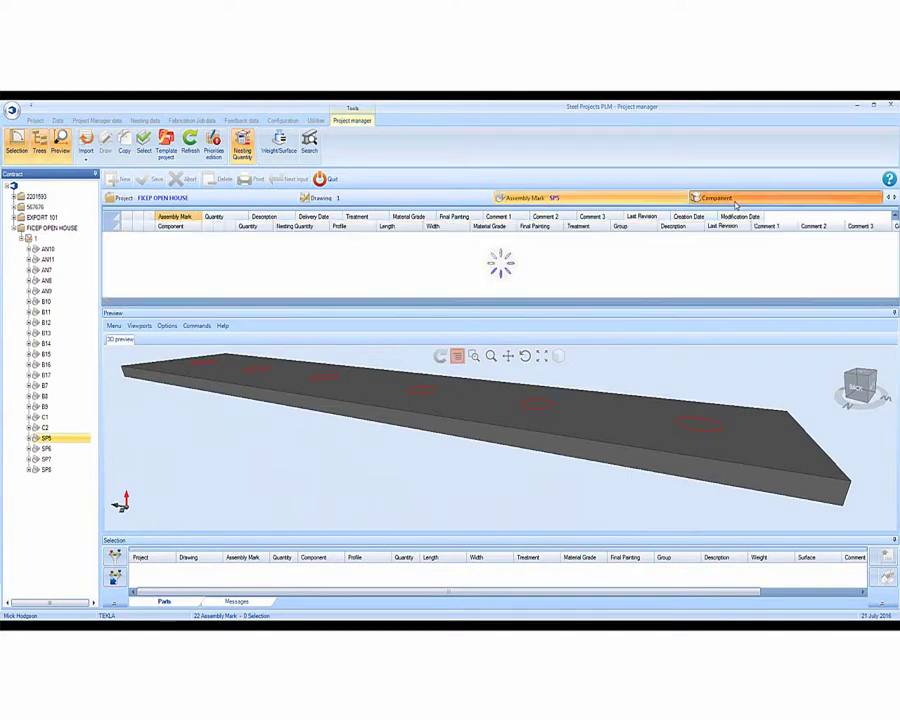
Step: List phase 1's components and preview M28, M26, the M13 column and the M22 beam
click(31, 240)
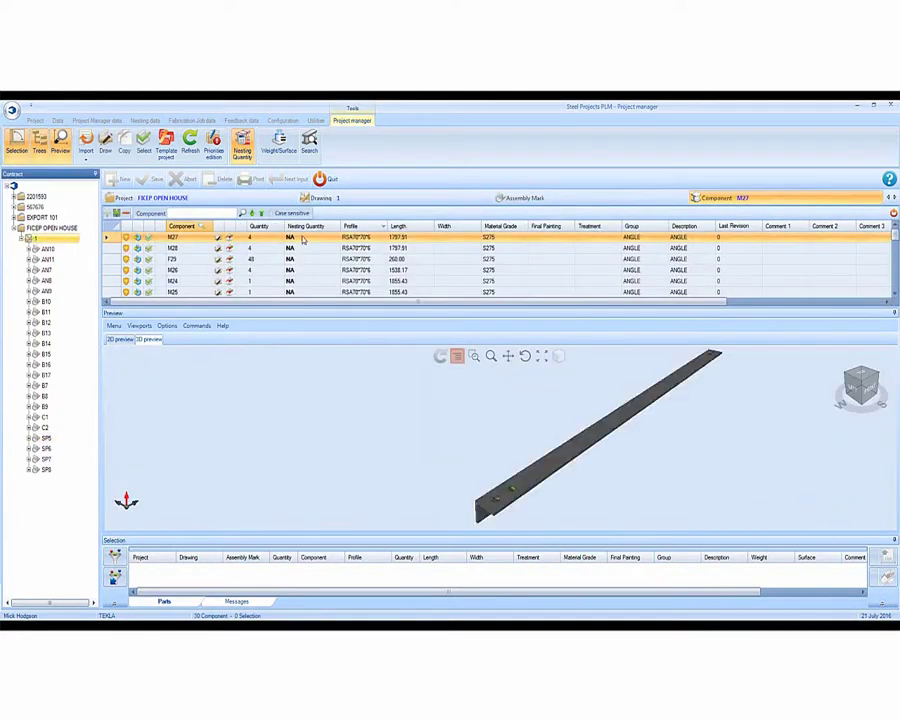
click(296, 249)
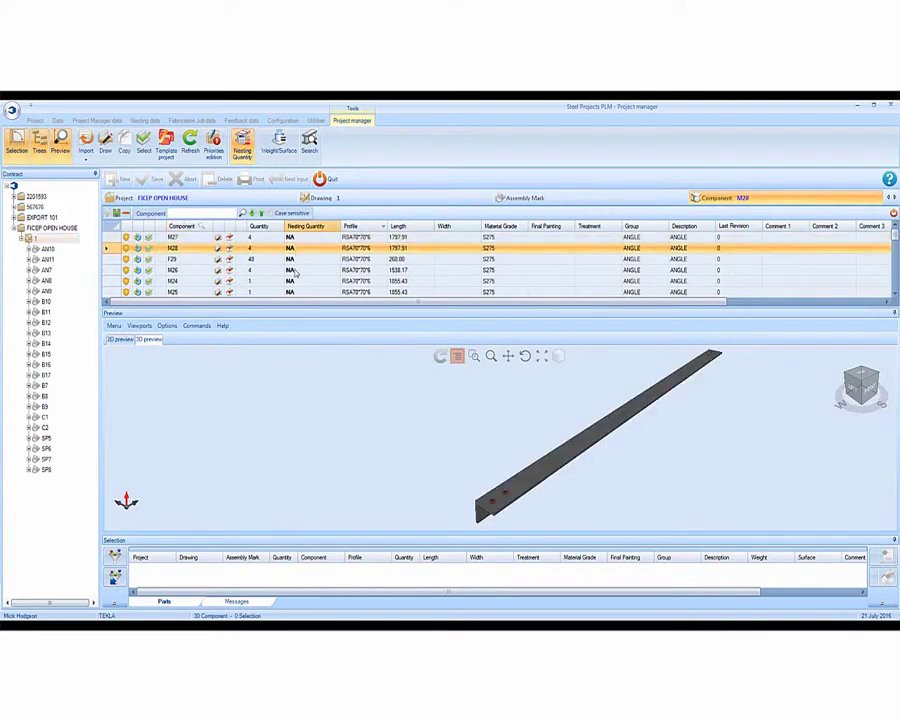
click(295, 270)
scroll(300, 272, down, 3)
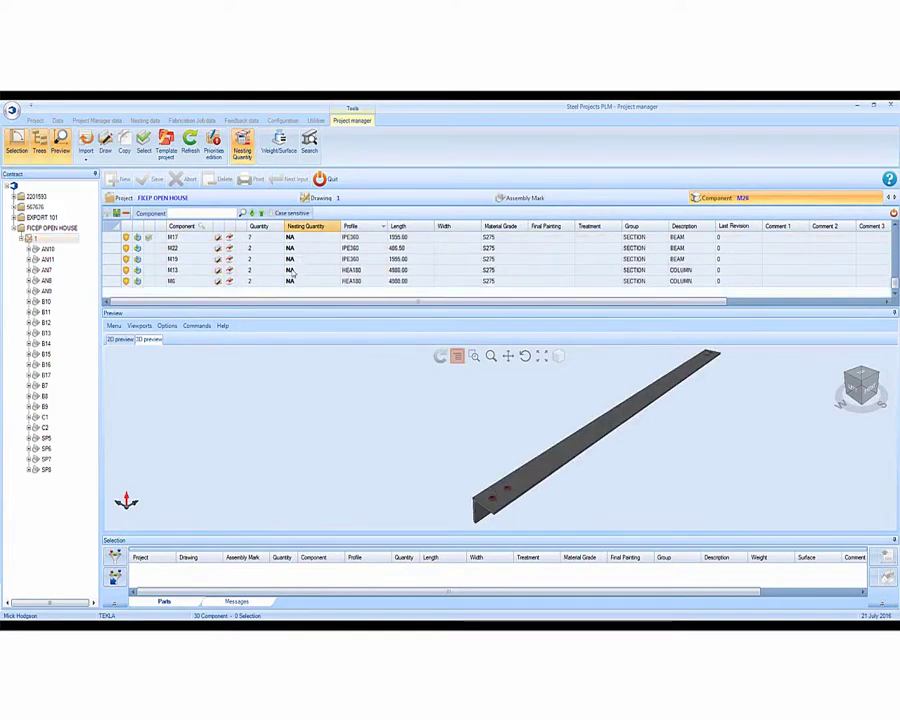
click(292, 270)
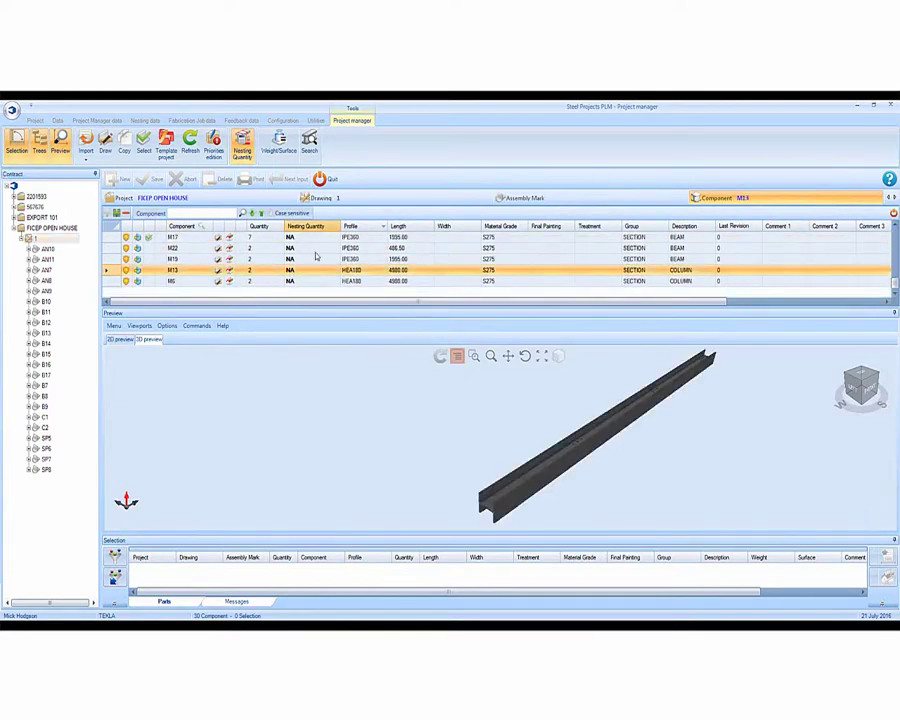
click(318, 248)
Step: Enlarge the 3-D preview and turn the M22 beam to show its bolted web
drag(520, 430, 488, 423)
scroll(615, 413, up, 3)
scroll(615, 413, up, 5)
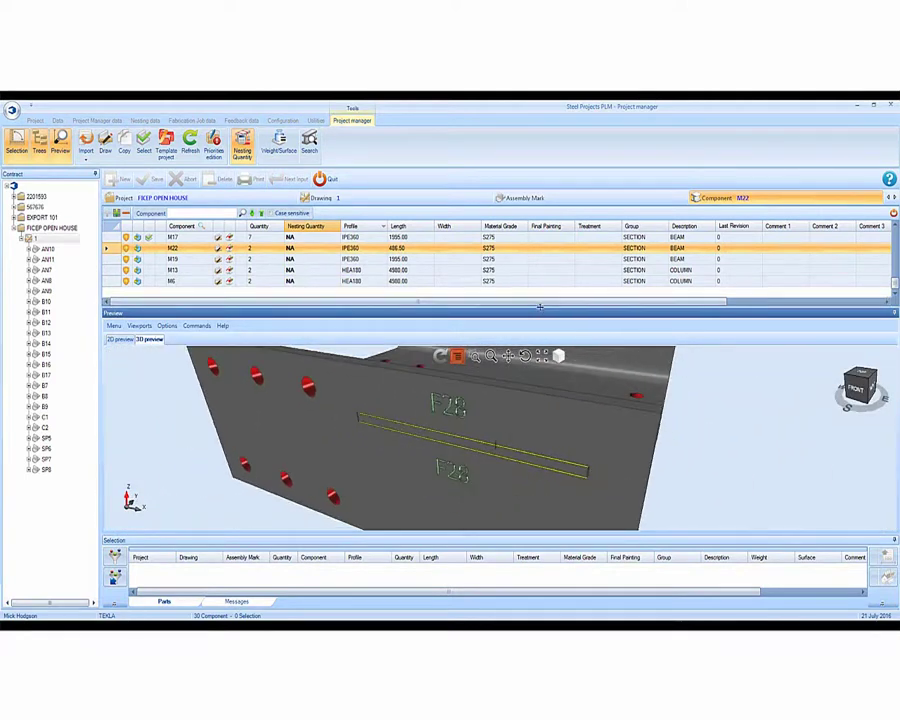
drag(540, 306, 540, 278)
scroll(581, 377, down, 1)
drag(581, 377, 458, 438)
Step: Preview the 1995.00-long M17 beam and orbit it through several views
click(394, 237)
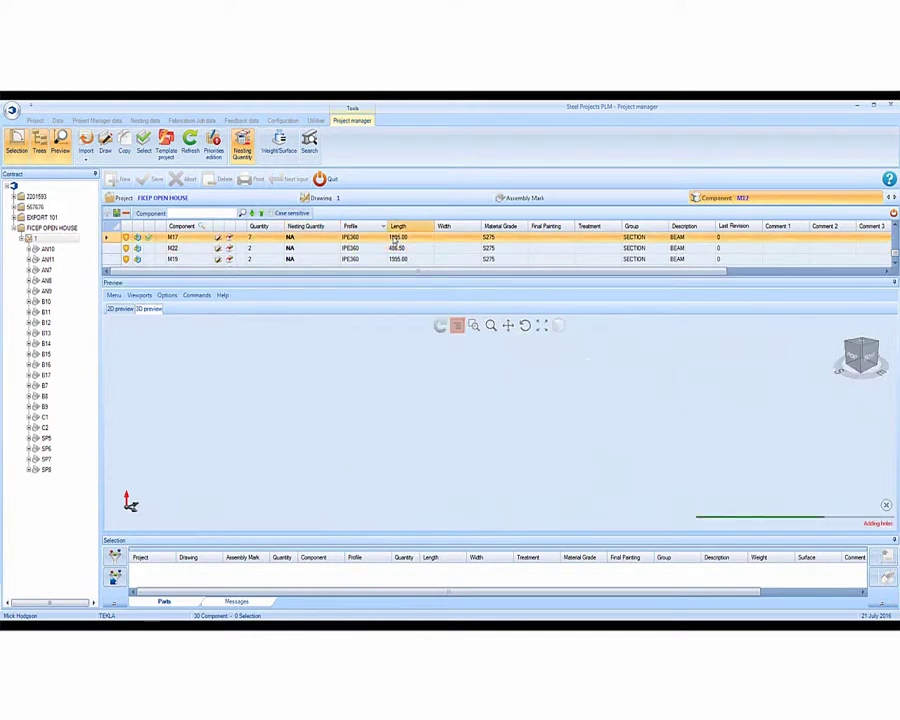
drag(507, 443, 507, 451)
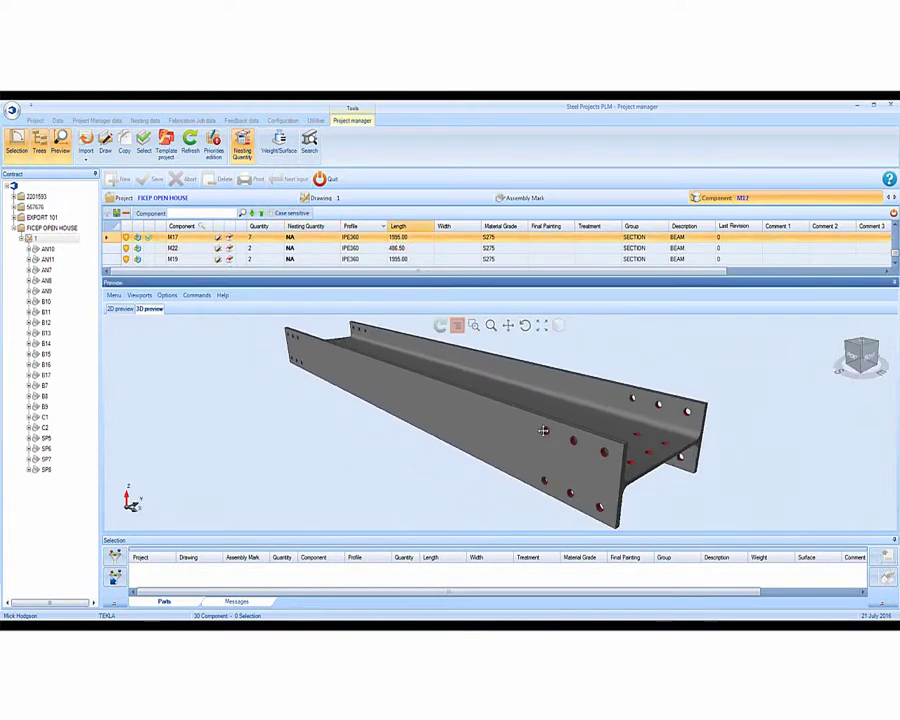
drag(543, 431, 458, 436)
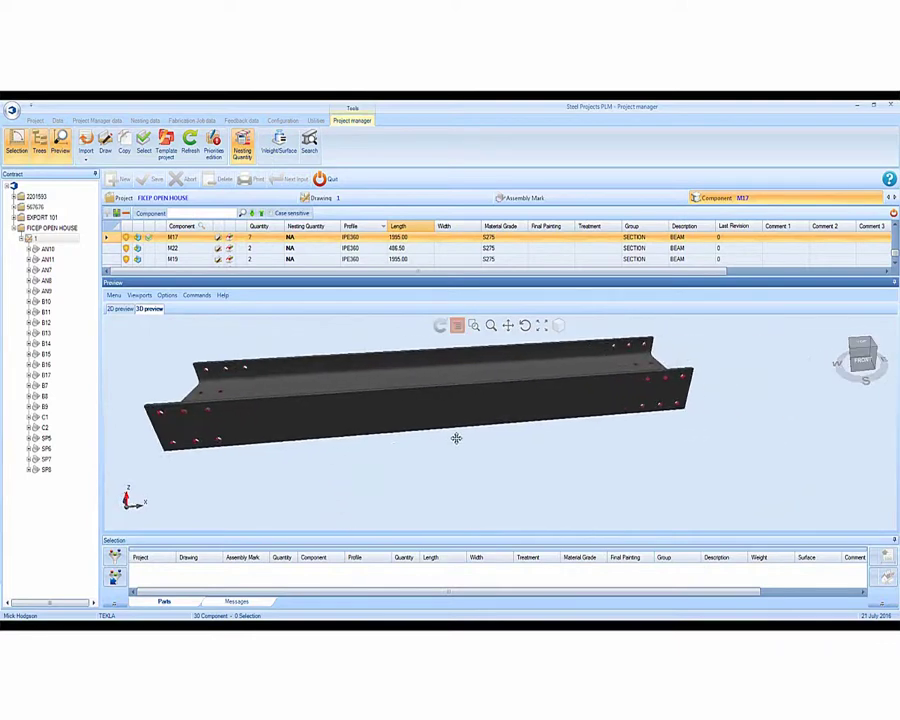
Step: Add all FICEP OPEN HOUSE components to the enlarged Selection panel and send them to production
click(48, 229)
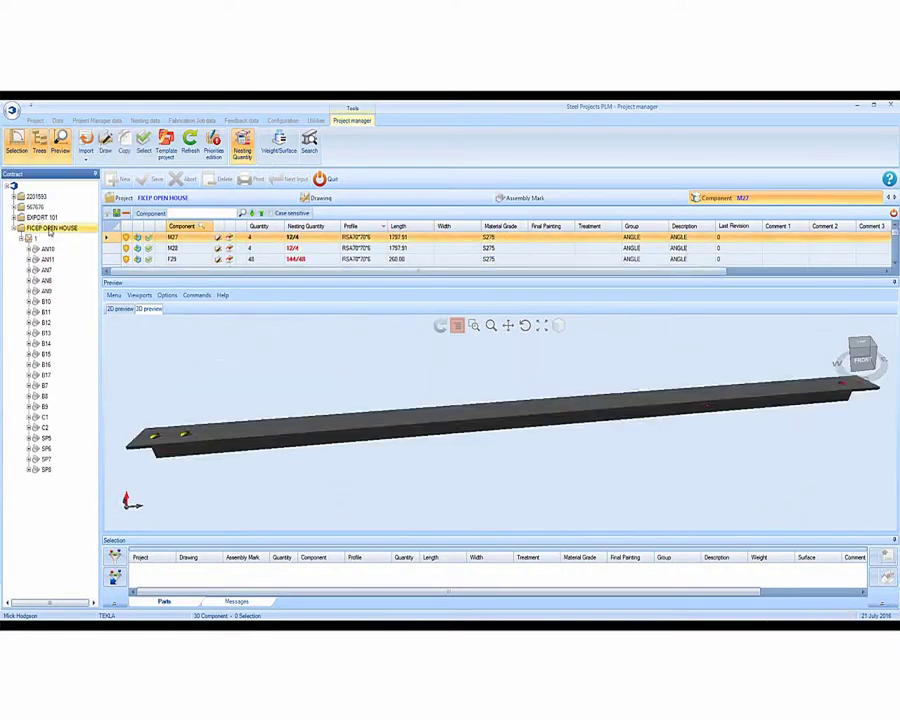
click(42, 218)
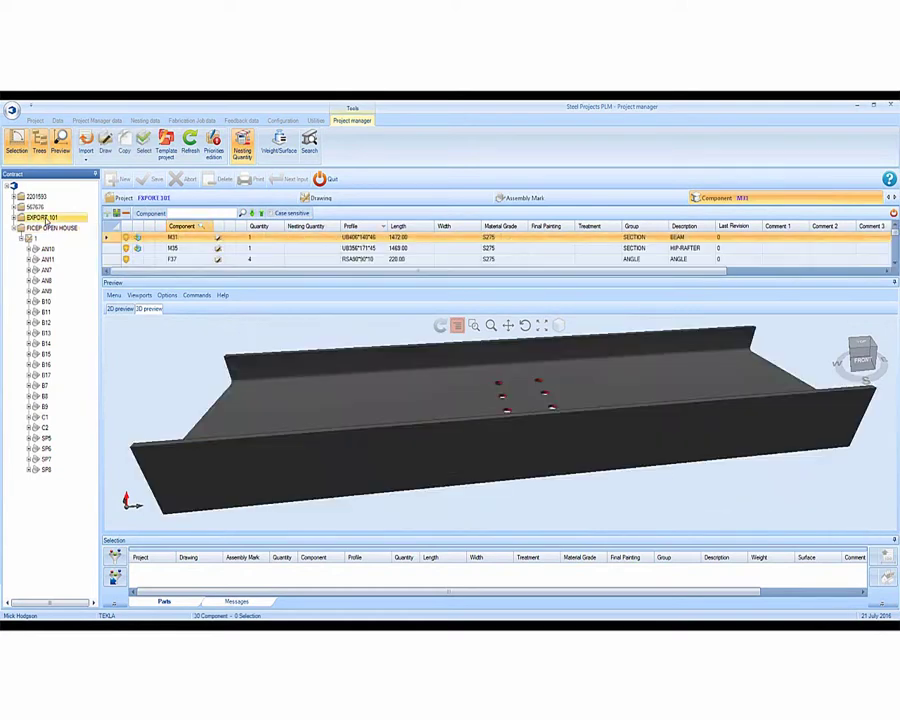
click(48, 228)
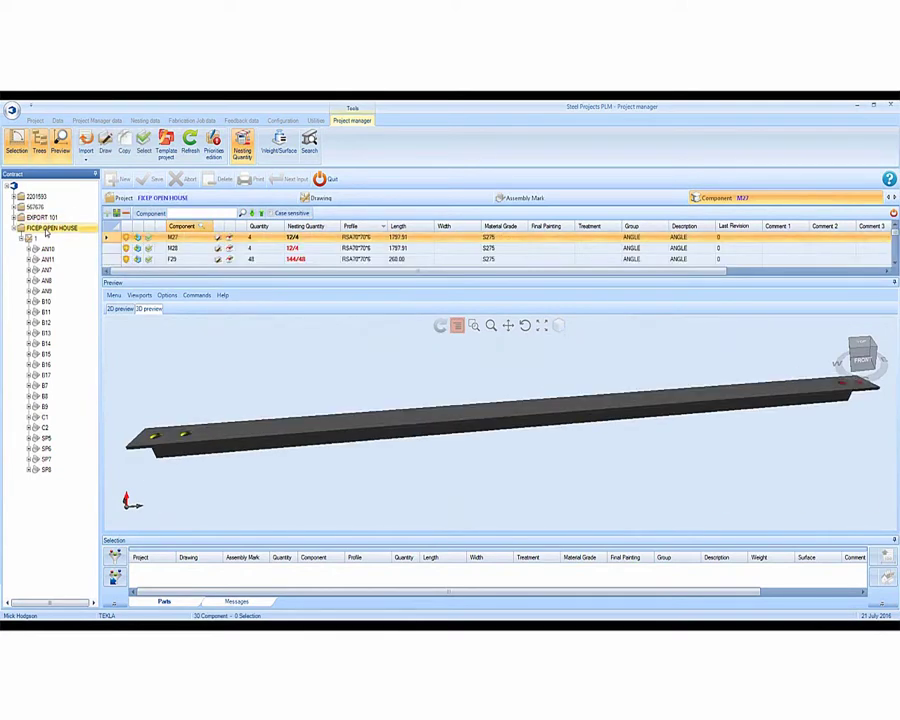
drag(323, 578, 323, 578)
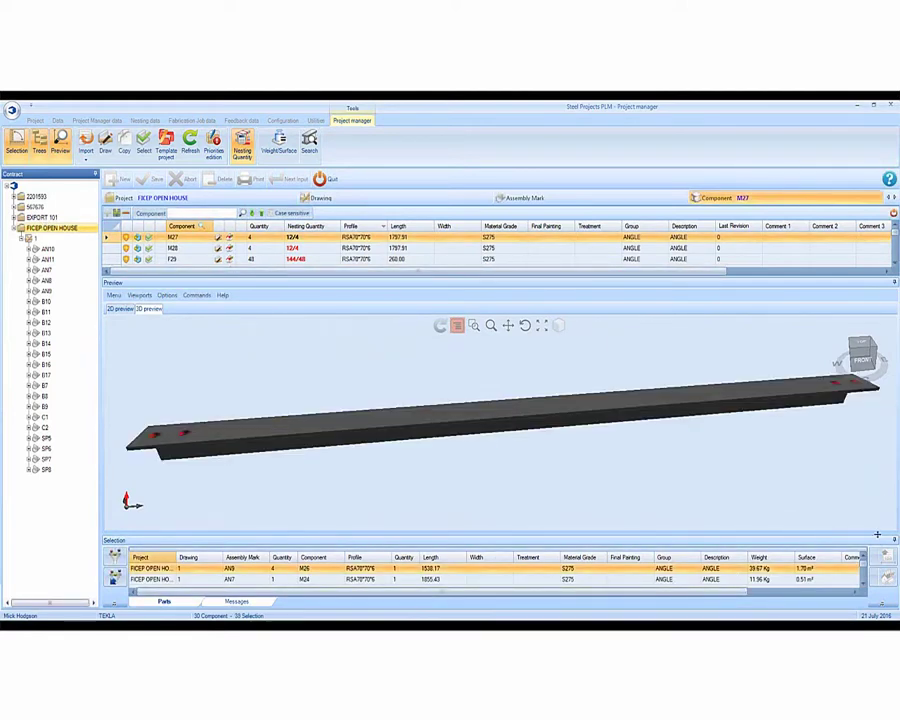
drag(874, 535, 874, 477)
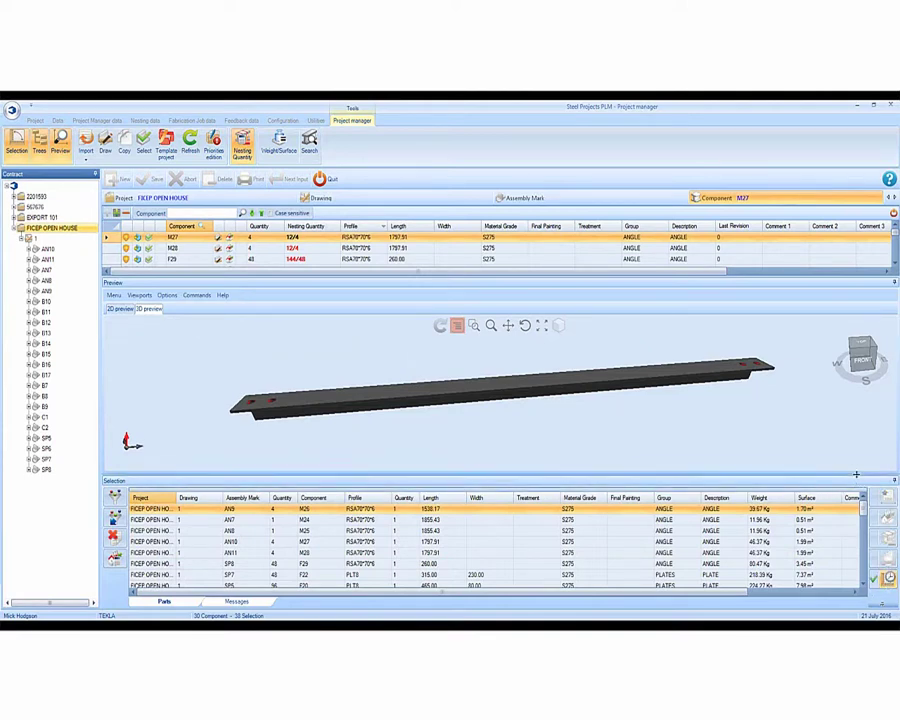
drag(855, 478, 858, 458)
click(883, 598)
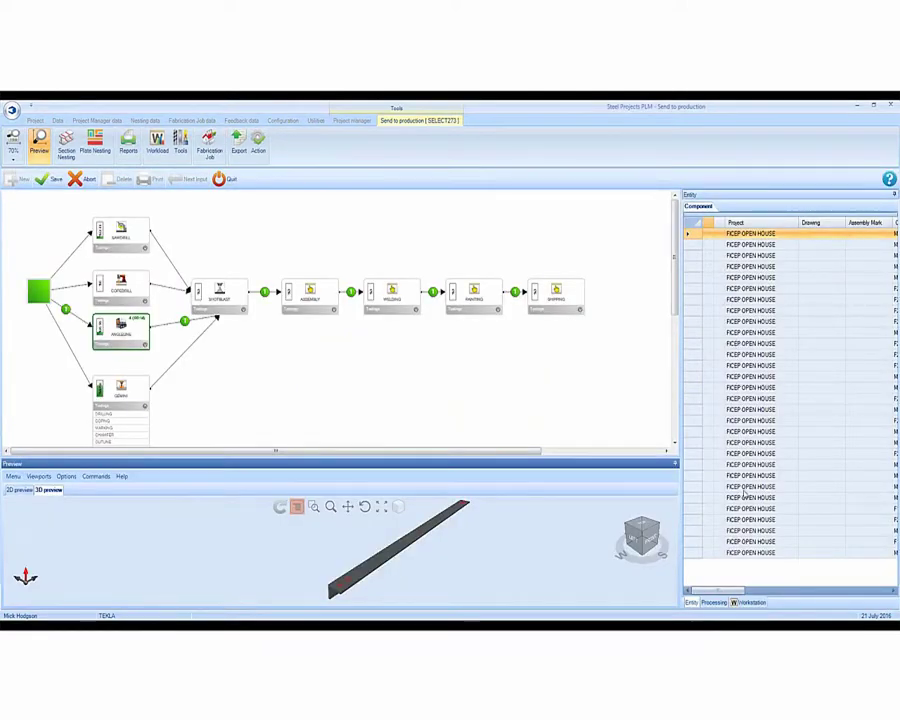
Step: Check the production routes of an RSA70*70*6 angle and a PLT8 plate in the flow diagram
drag(738, 590, 796, 595)
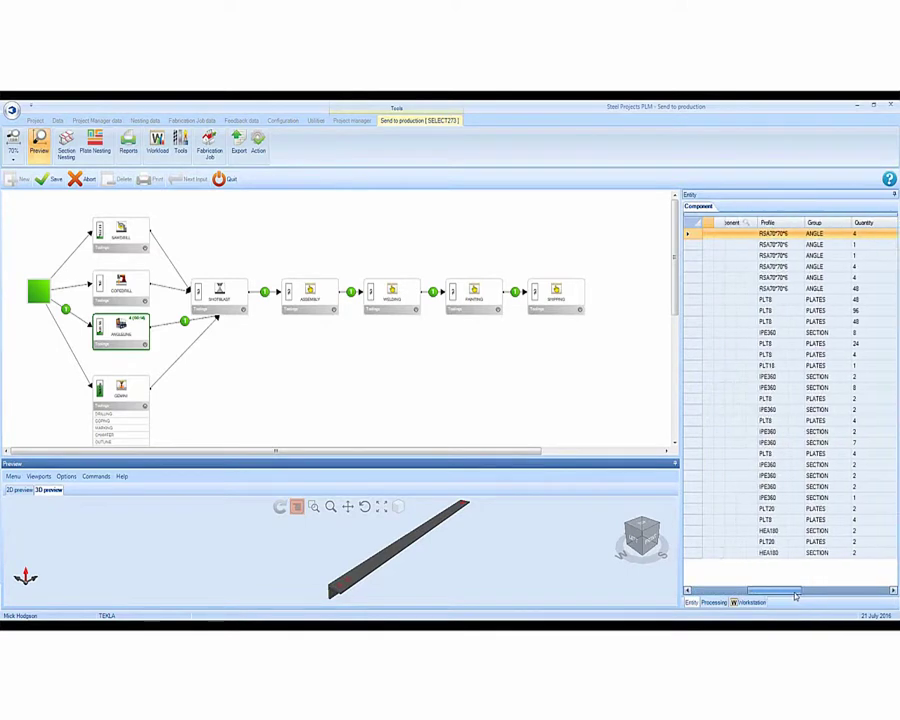
click(773, 245)
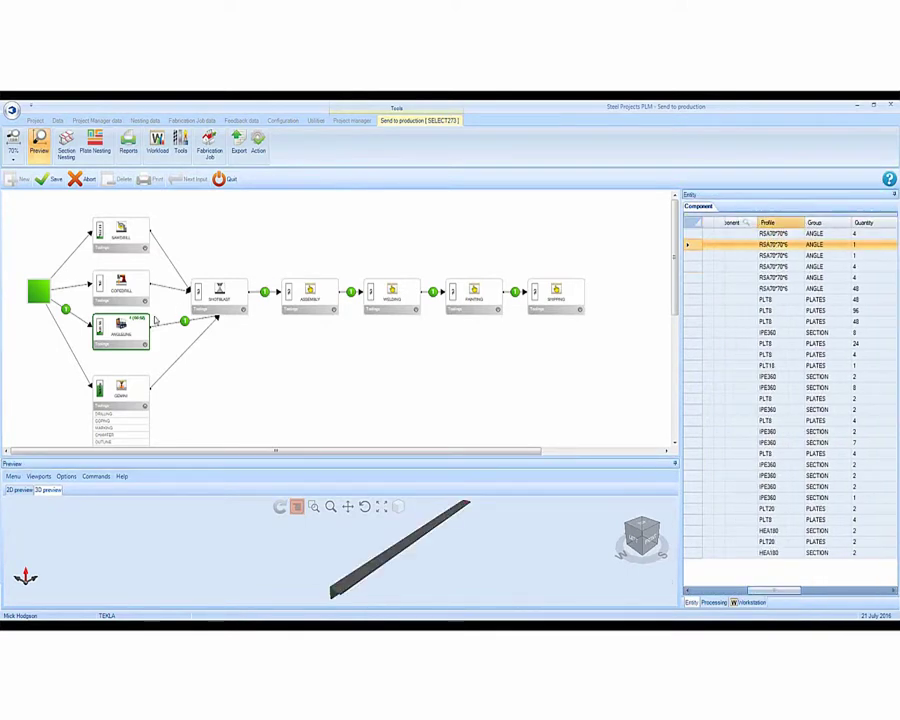
scroll(155, 320, up, 4)
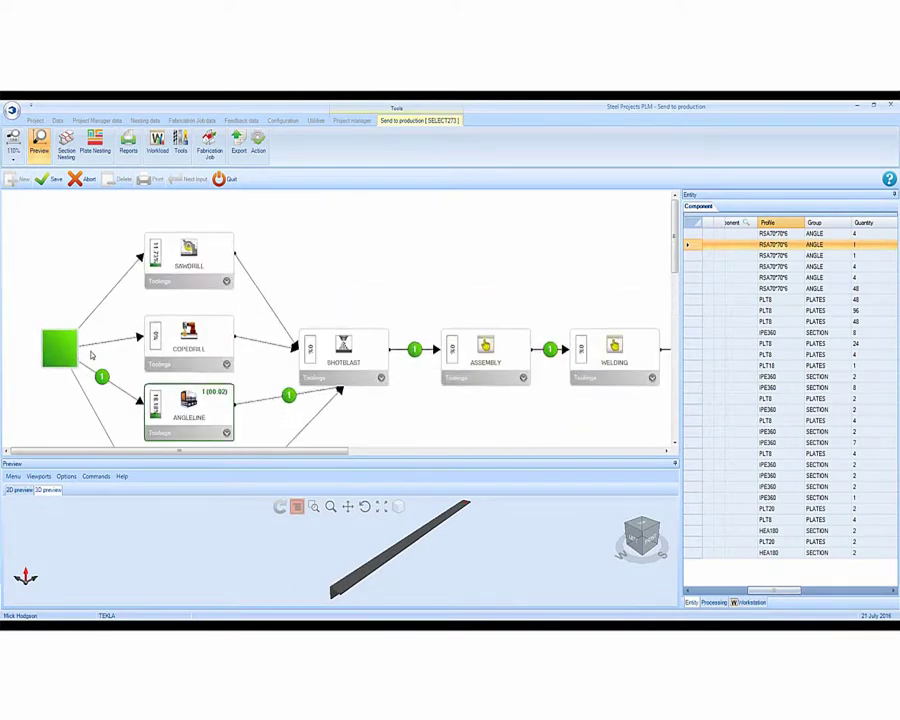
drag(336, 448, 298, 466)
scroll(546, 260, down, 3)
scroll(546, 260, up, 3)
click(792, 356)
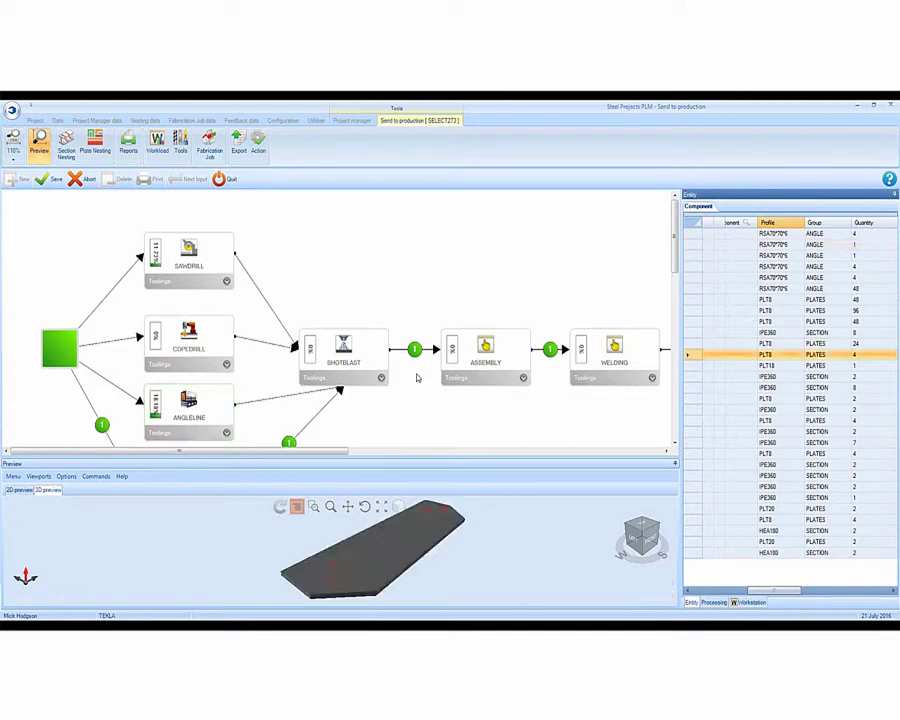
drag(673, 240, 673, 298)
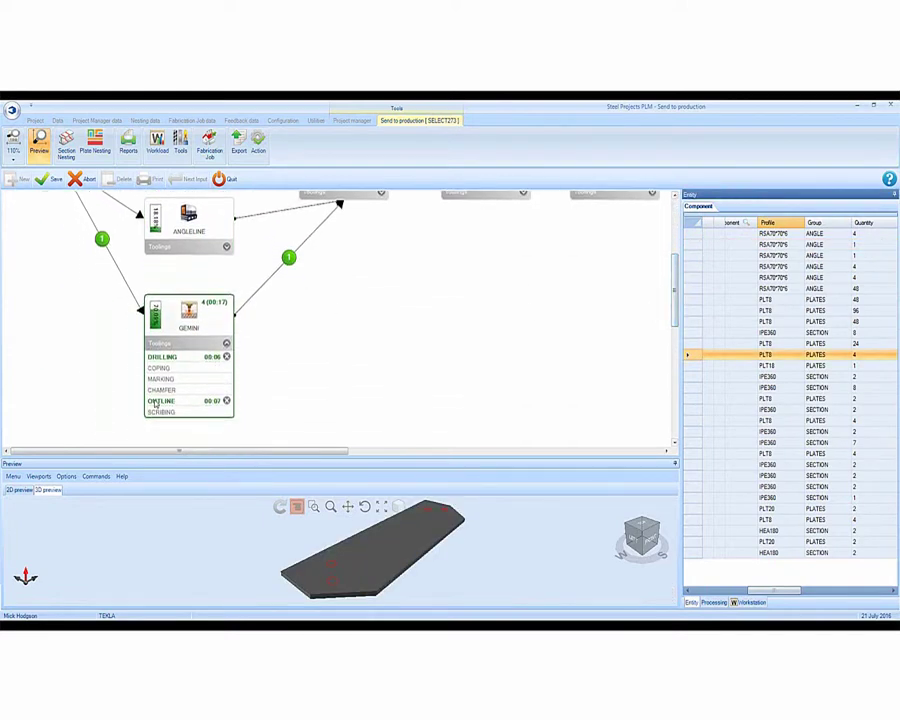
scroll(673, 300, up, 2)
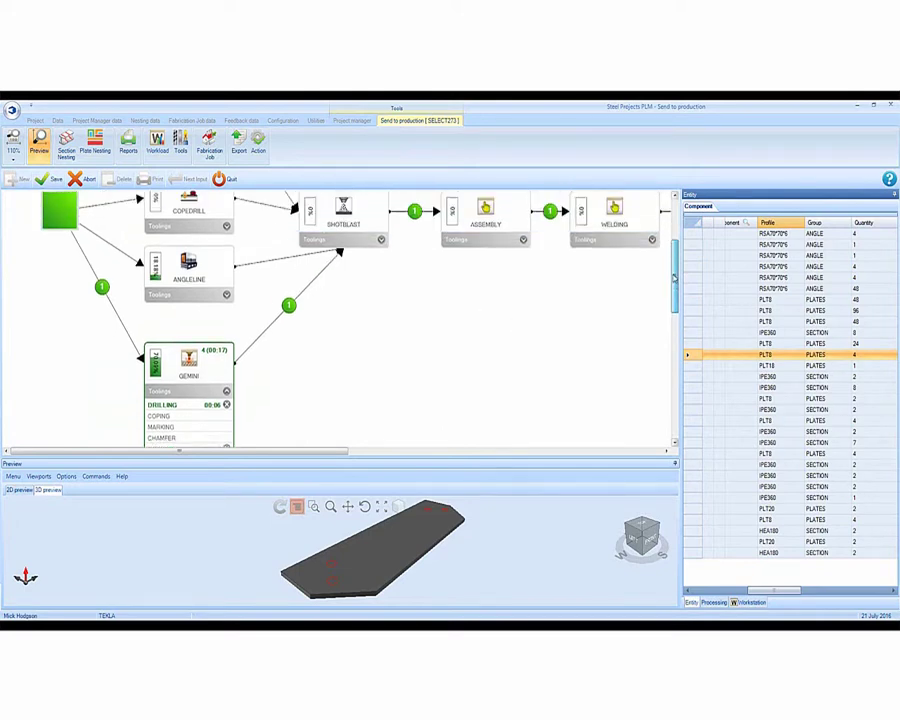
Step: Review the routes of several IPE360 sections and another PLT8 plate, then save the routing changes
click(768, 334)
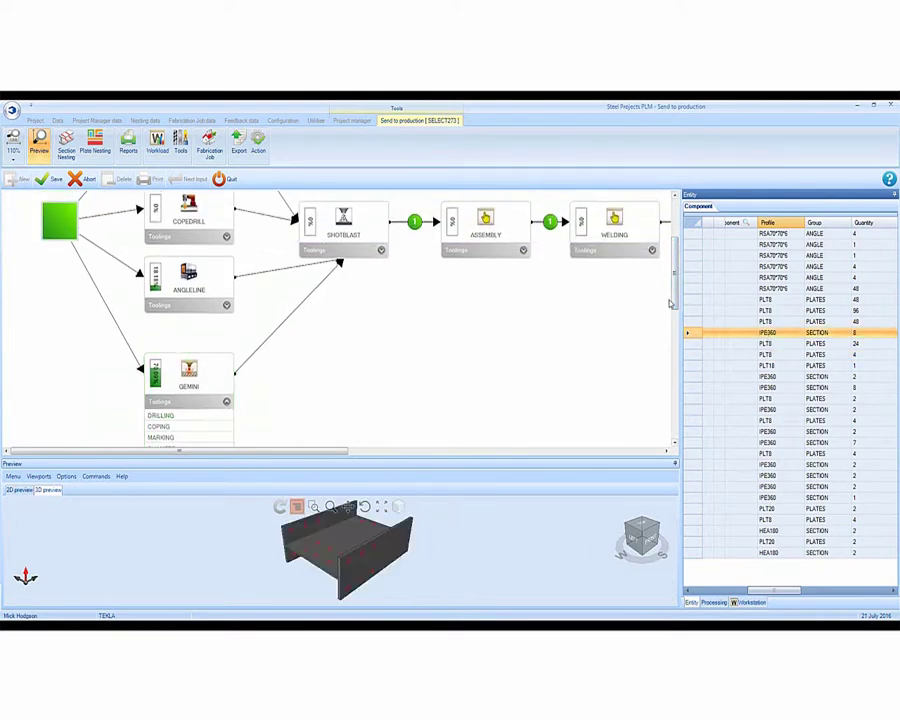
drag(670, 300, 675, 264)
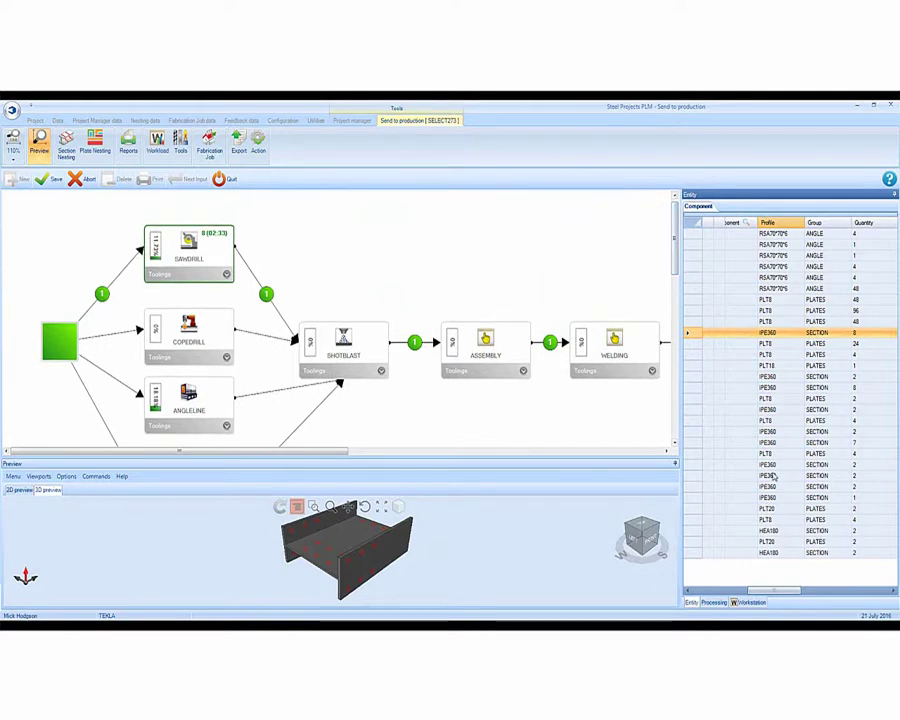
click(773, 476)
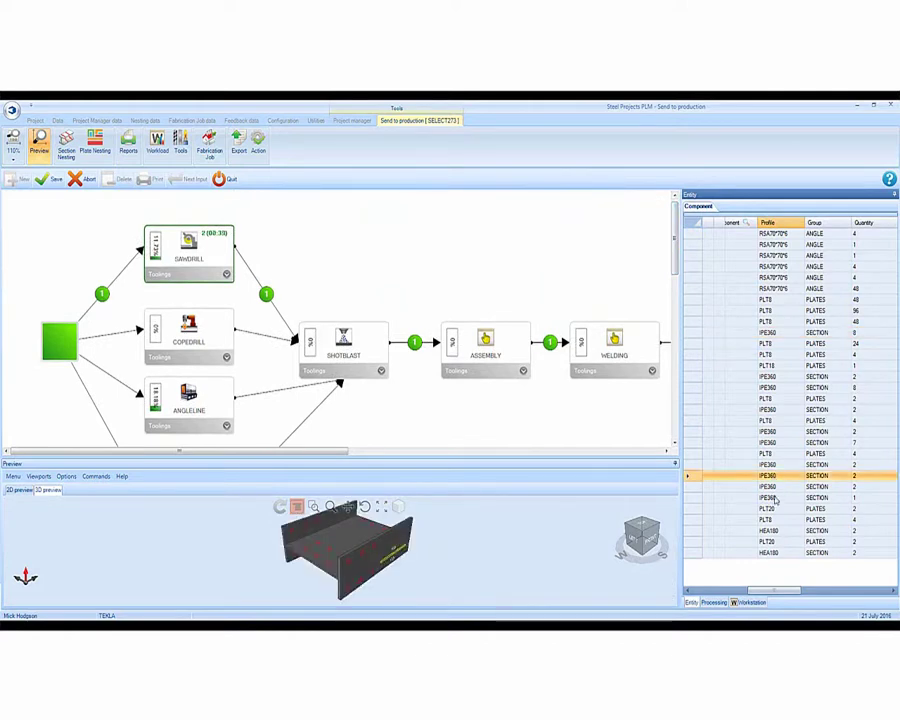
click(775, 498)
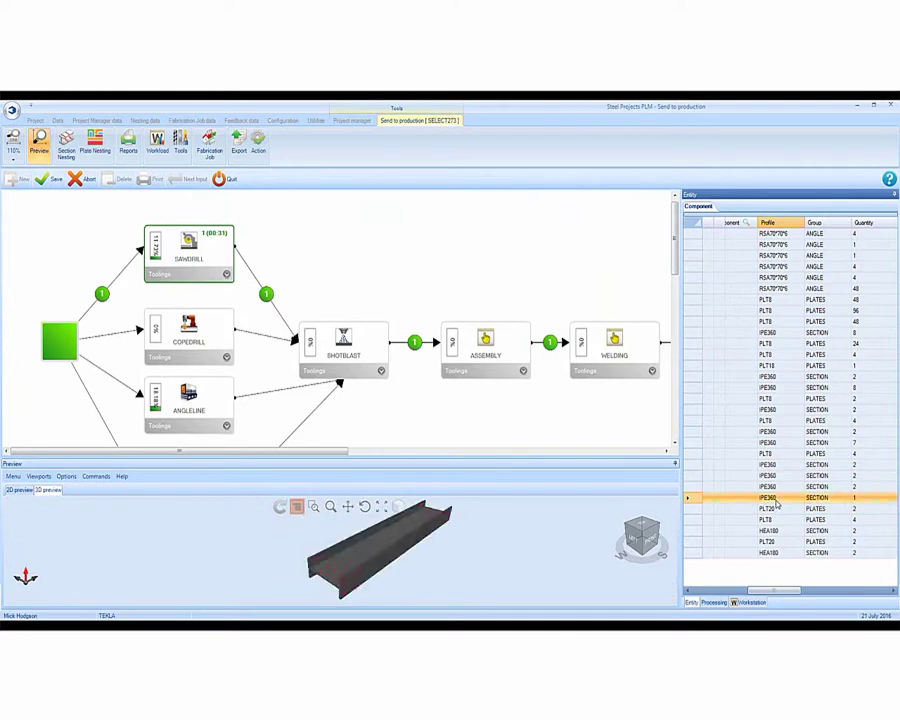
click(769, 520)
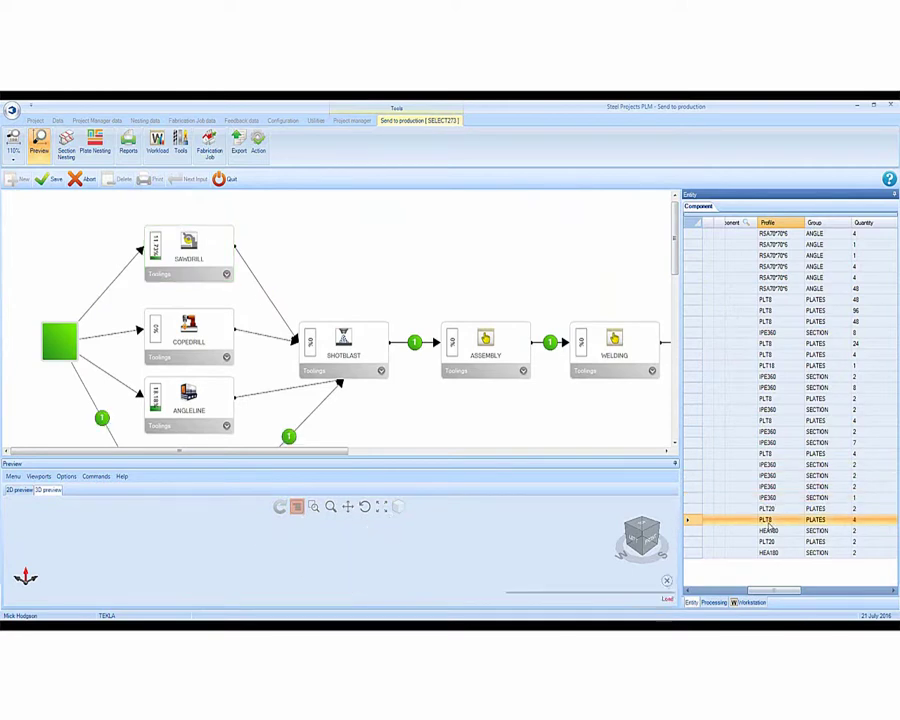
click(770, 377)
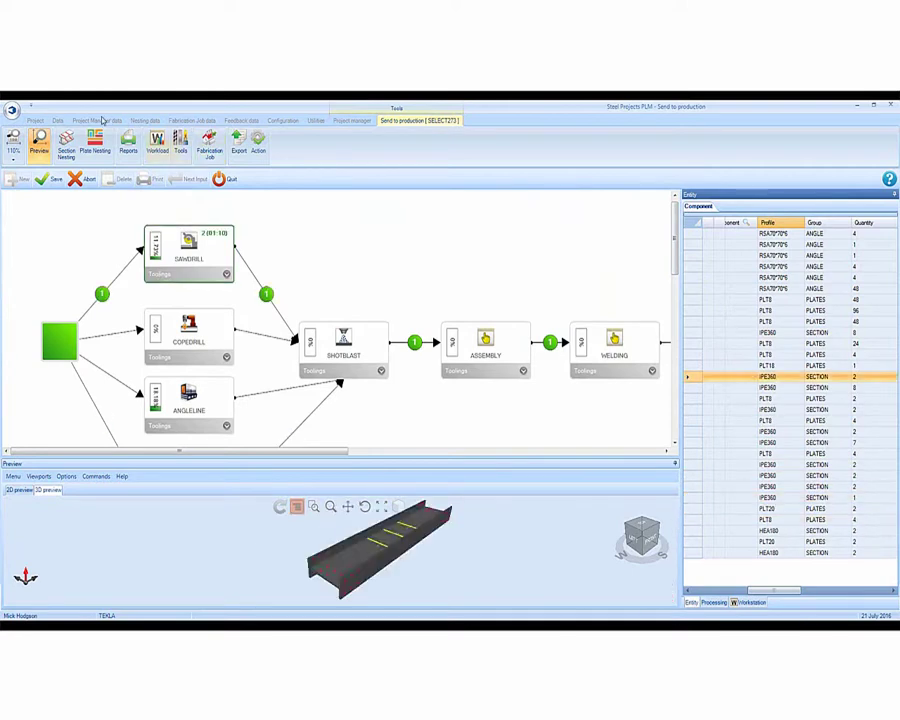
click(74, 154)
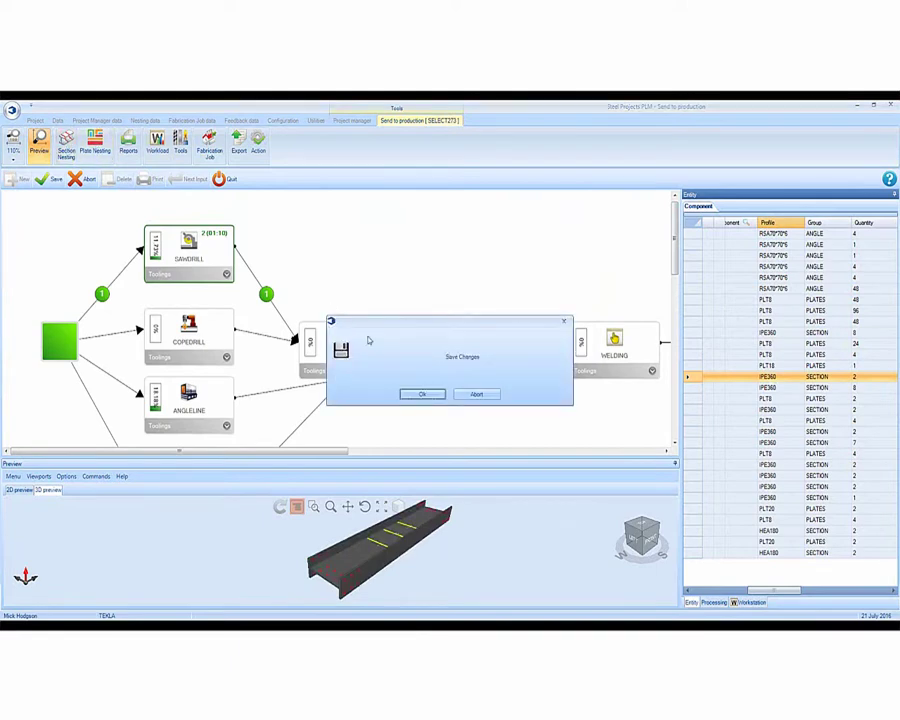
click(434, 396)
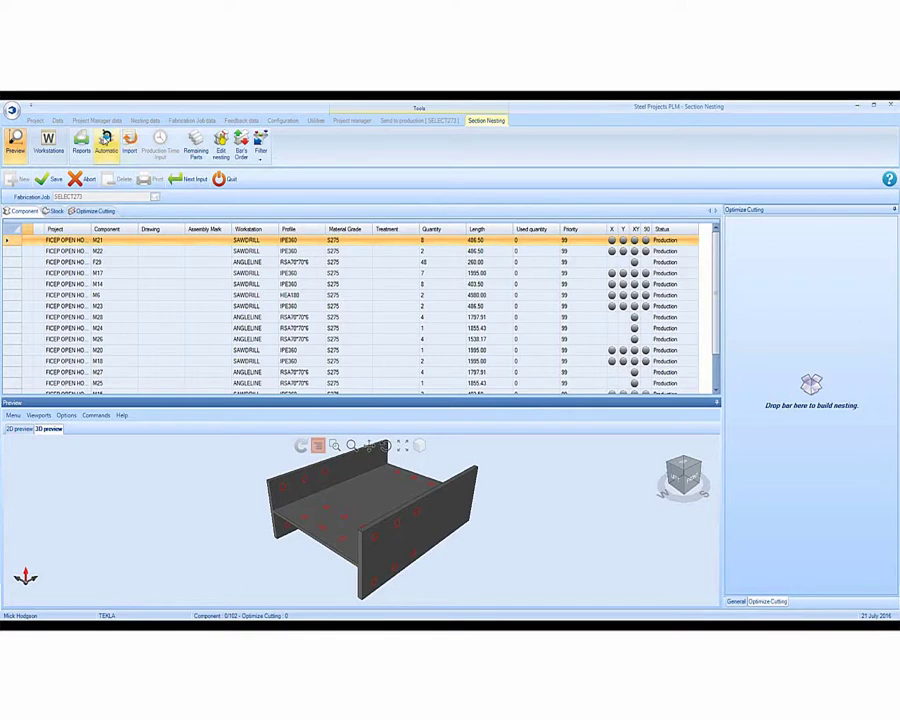
Step: Run automatic nesting with 14000 and 16000 bar lengths excluded for HEA180 and IPE360
click(106, 142)
click(321, 247)
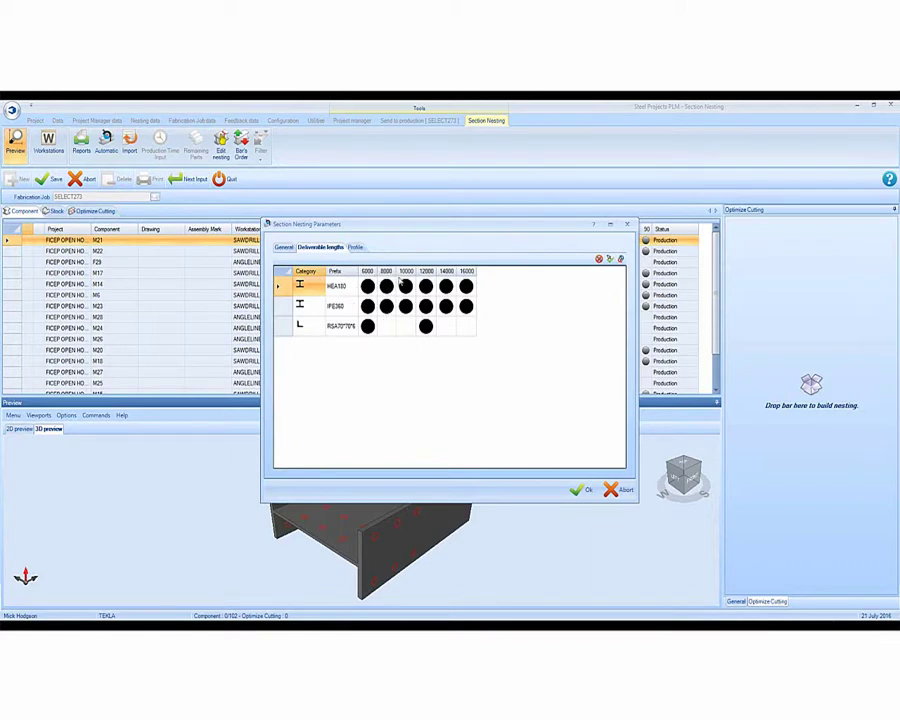
click(468, 287)
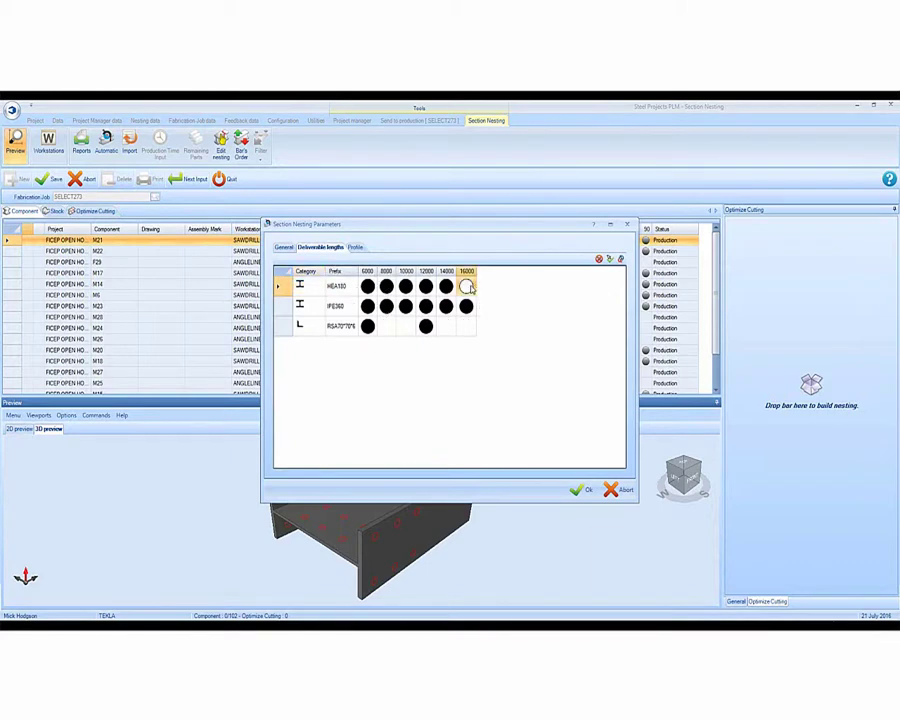
click(467, 306)
click(447, 287)
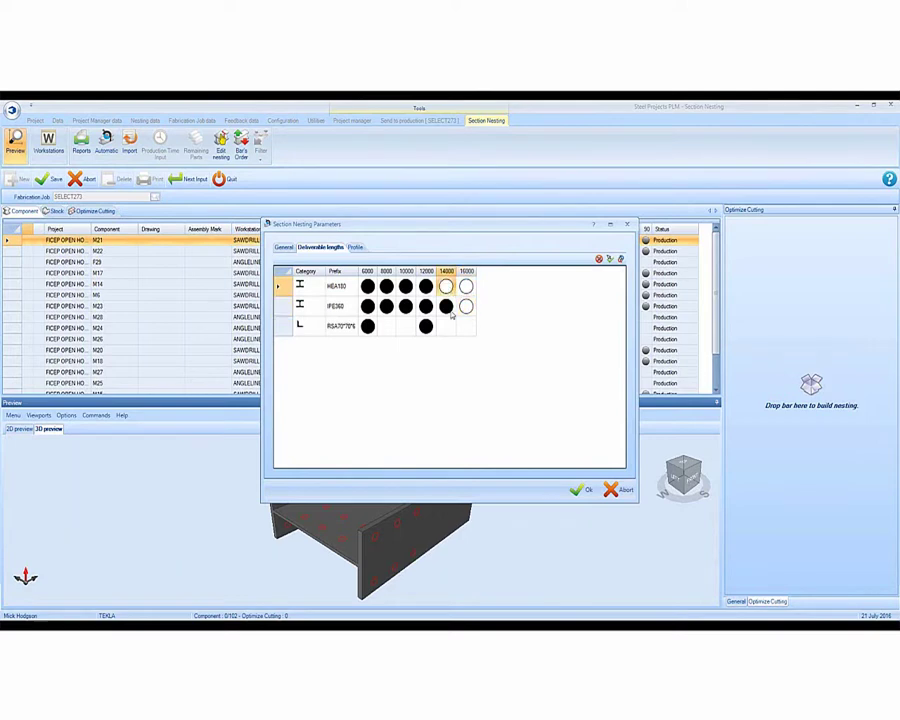
click(447, 307)
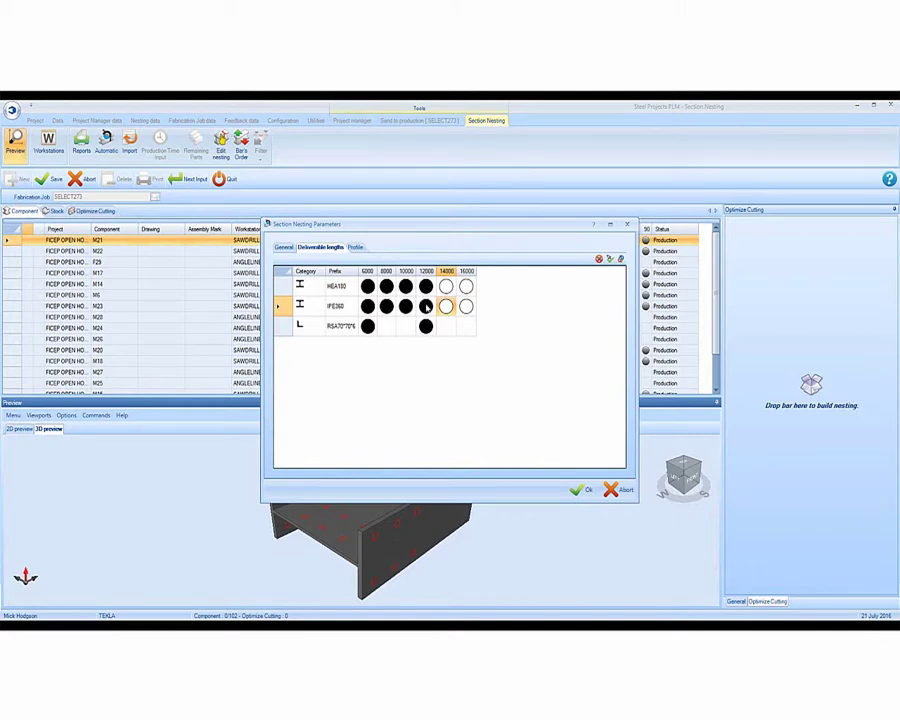
click(583, 489)
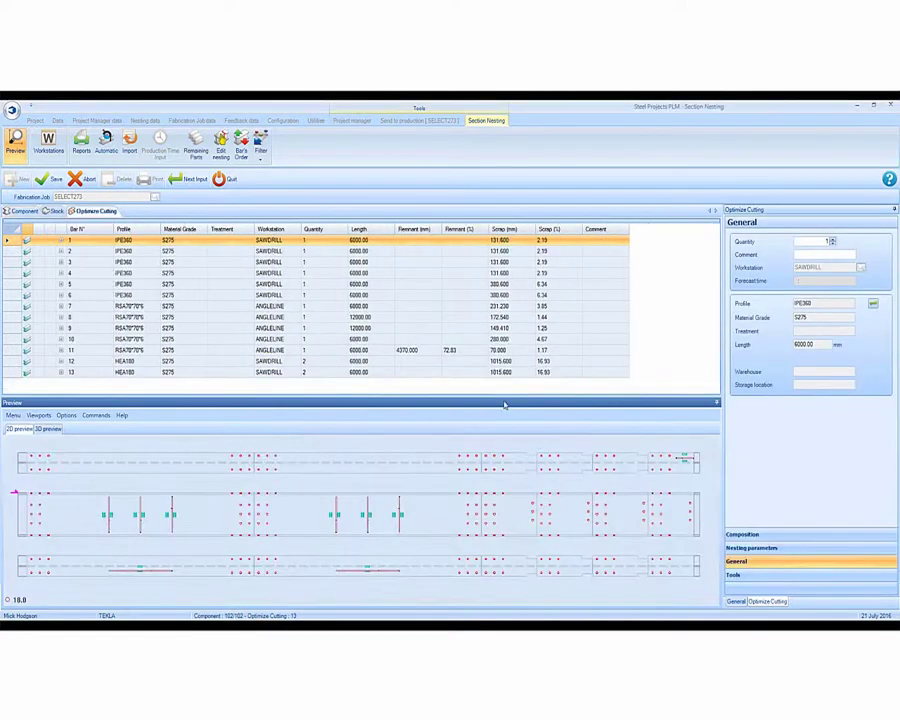
Step: Enlarge the bar preview and inspect bar 1, the IPE360 beam, close up in 3D with its holes and markings
drag(506, 397, 480, 385)
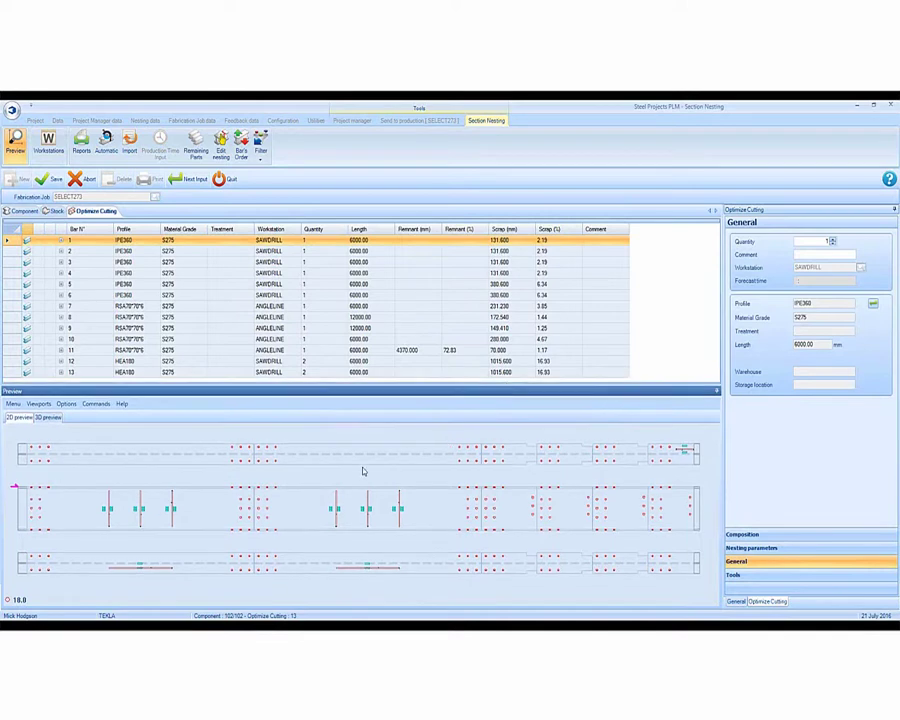
click(50, 418)
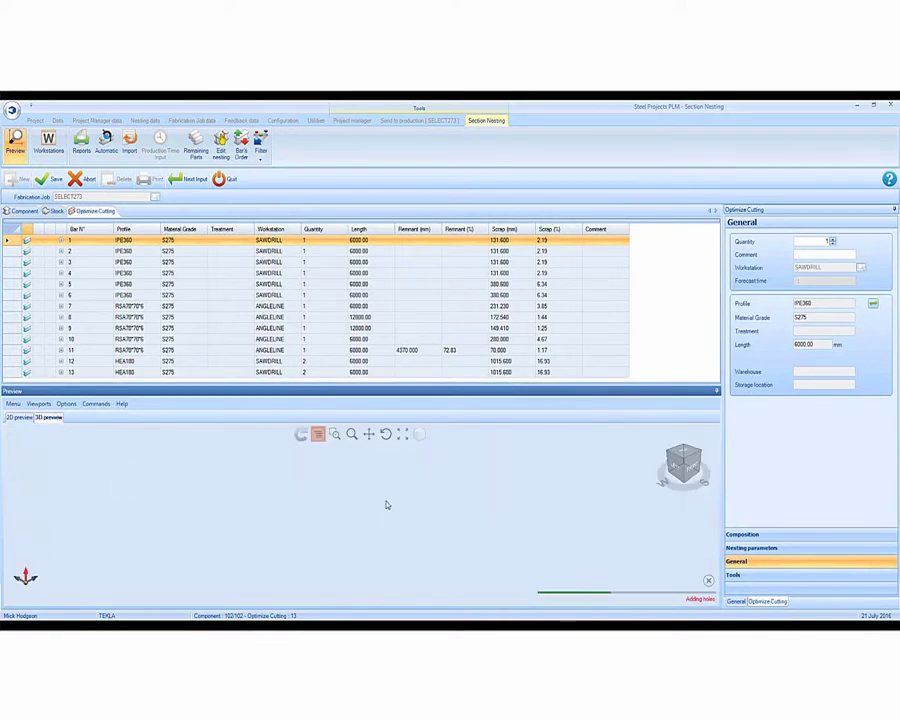
scroll(464, 533, up, 10)
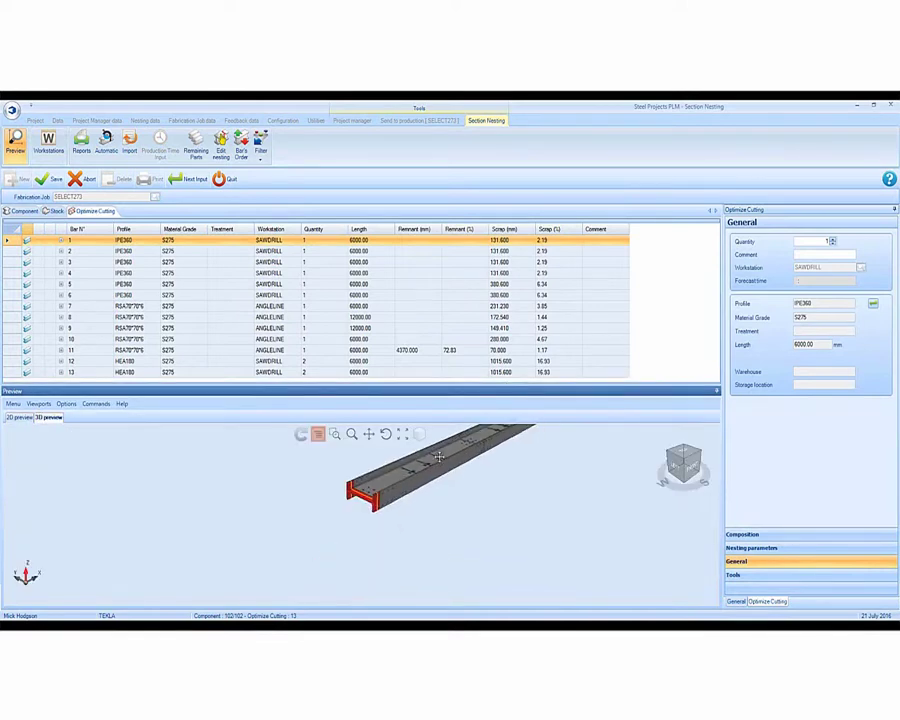
scroll(357, 505, up, 10)
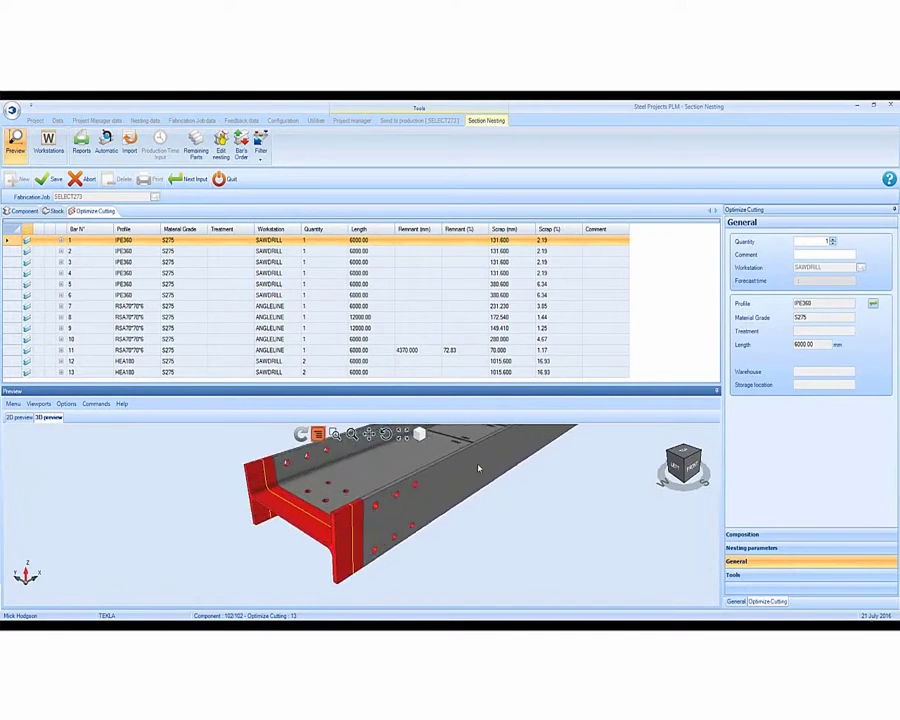
scroll(396, 494, up, 10)
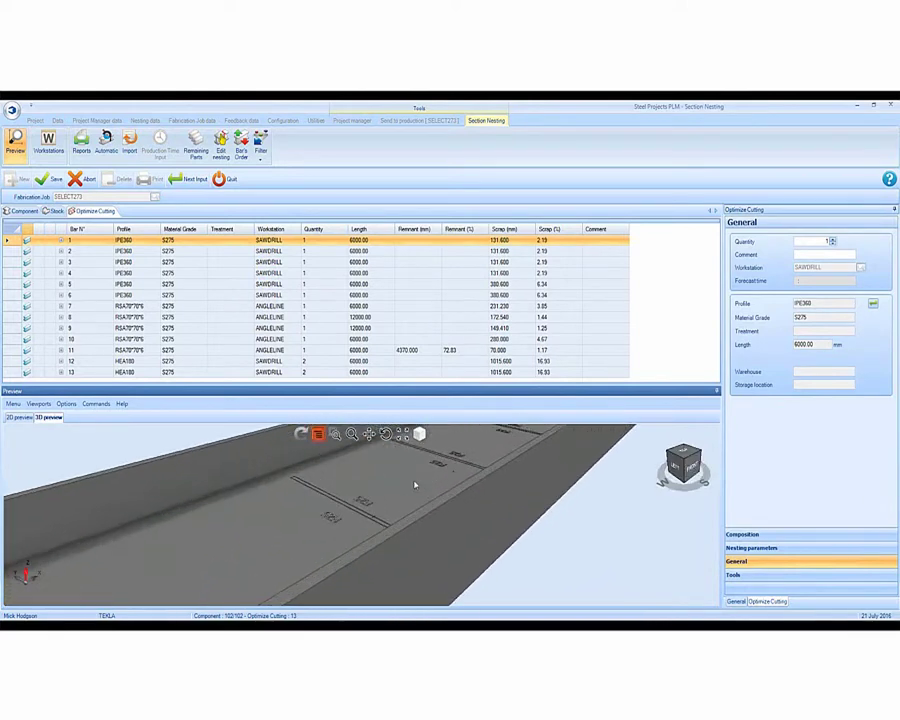
scroll(440, 484, up, 10)
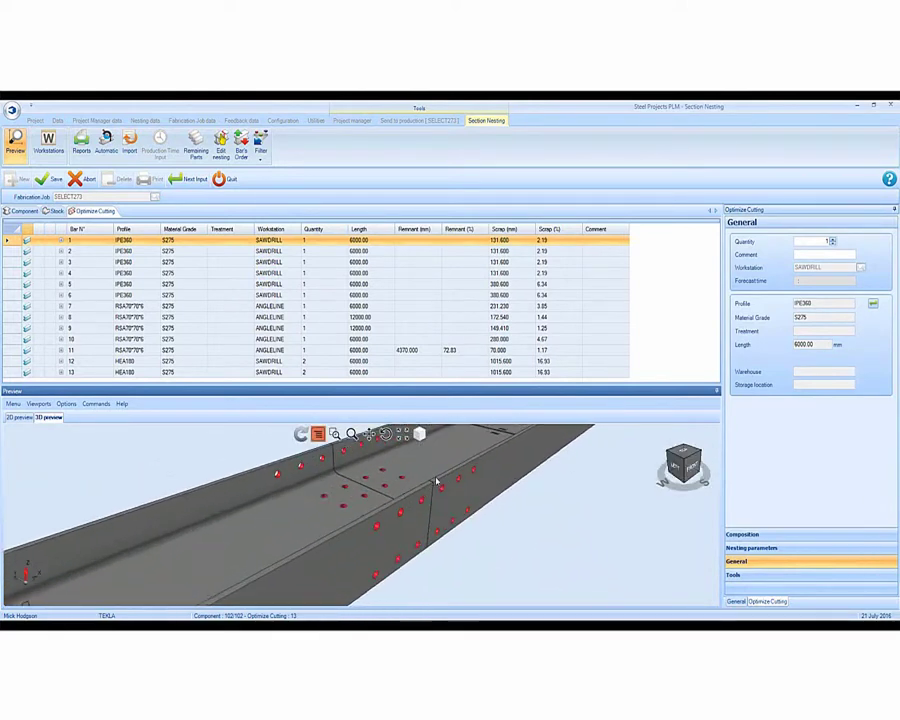
middle_drag(372, 512, 169, 413)
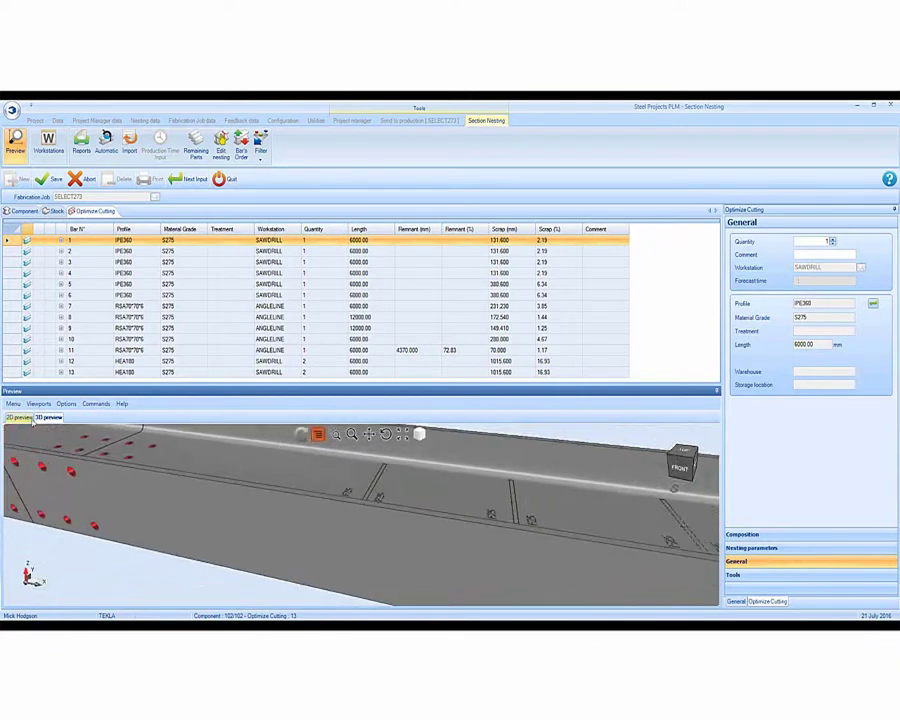
Step: Return to the 2D preview and review bars 2, 3, 4, 6, 7 and 9
click(30, 418)
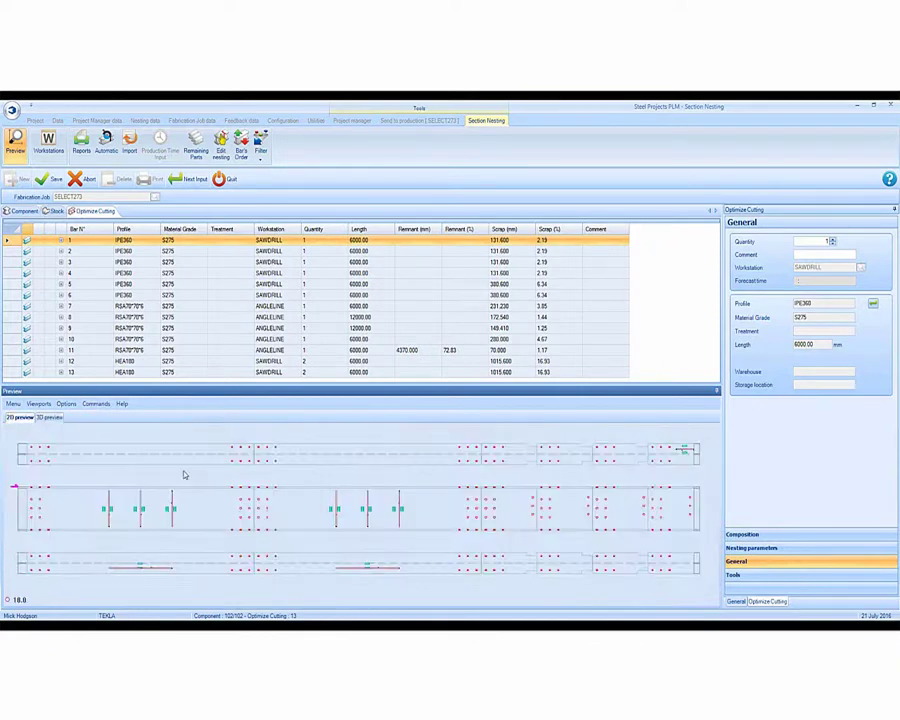
click(187, 251)
click(181, 262)
click(179, 273)
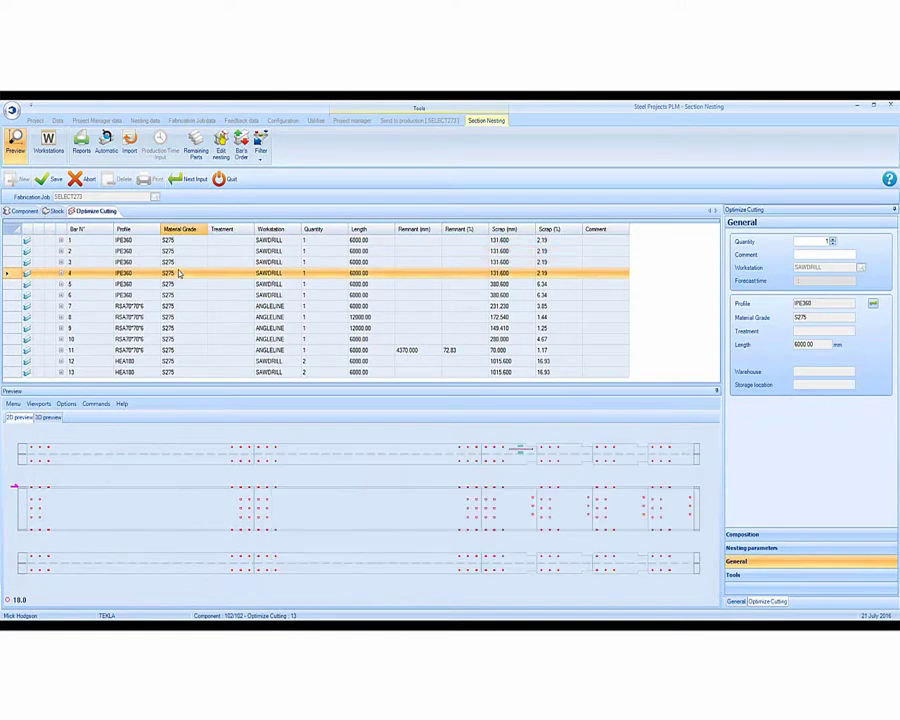
click(173, 294)
click(171, 307)
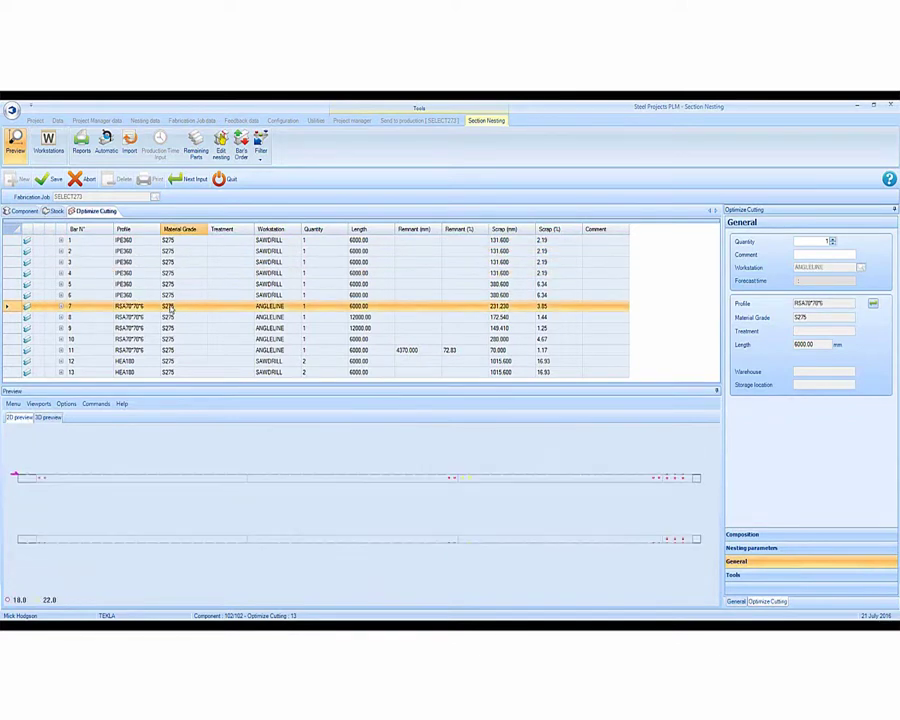
click(170, 327)
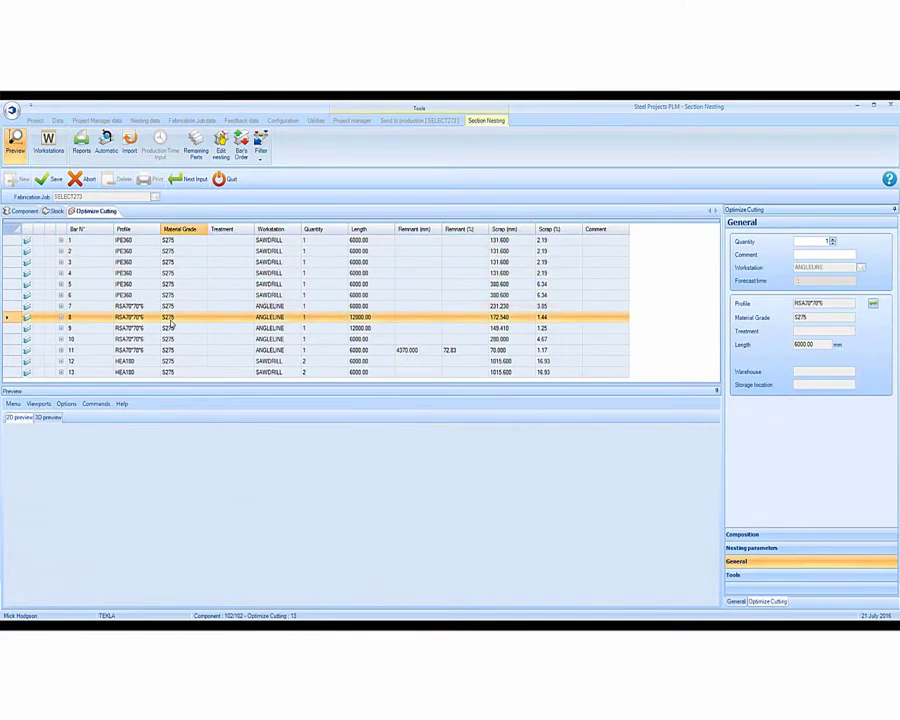
Step: Inspect bar 9, the 12000 mm angle bar, in 3D from the side
click(48, 418)
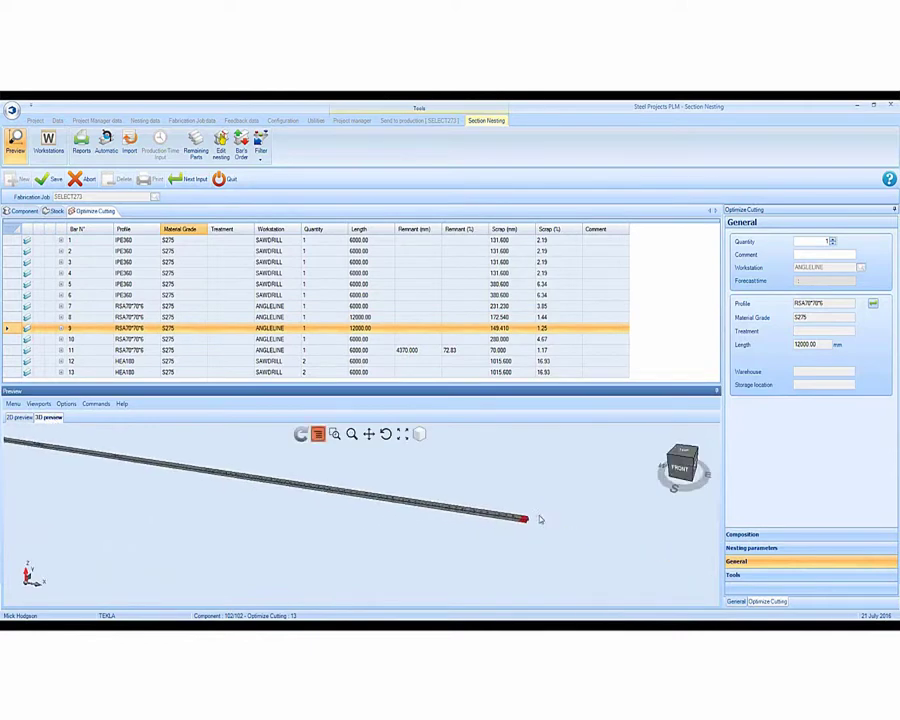
scroll(540, 519, up, 5)
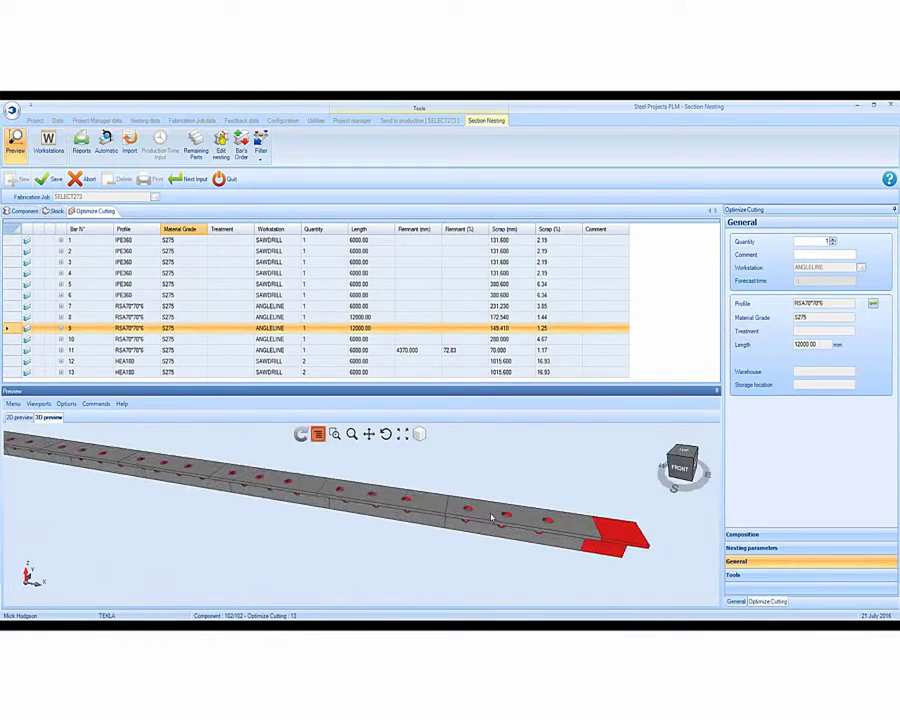
middle_drag(491, 517, 399, 522)
scroll(528, 571, down, 6)
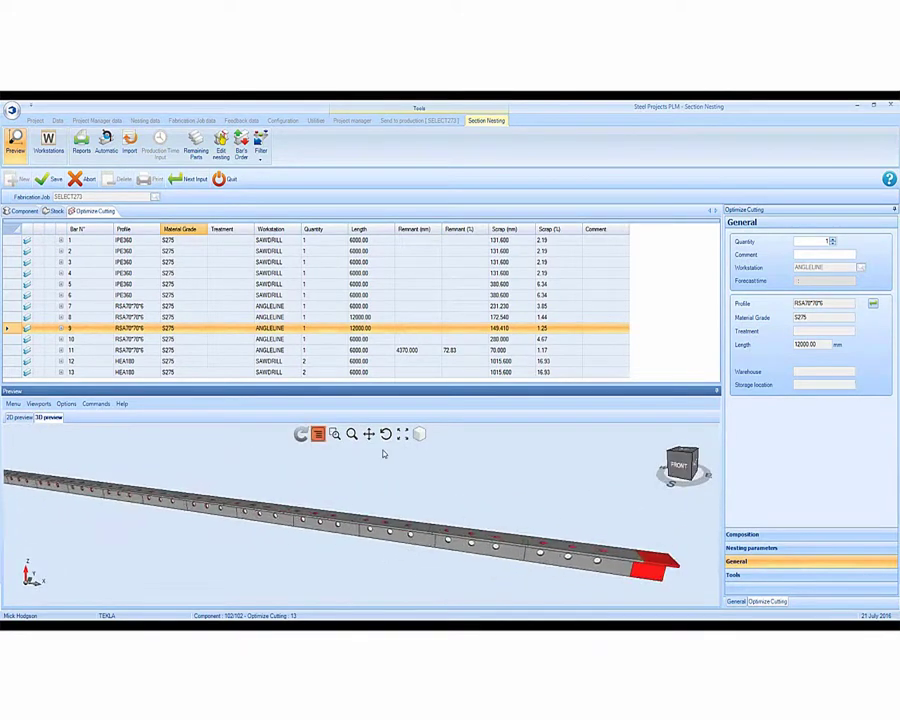
Step: Check HEA180 bars 12 and 13, then view IPE360 bar 5 close up with its top flange holes
click(128, 362)
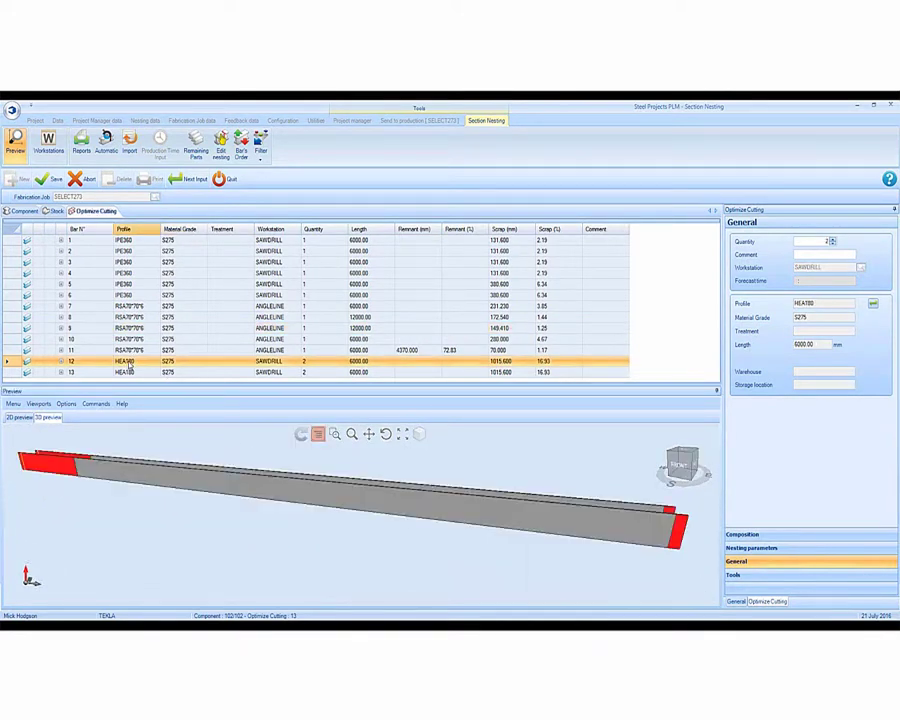
click(185, 373)
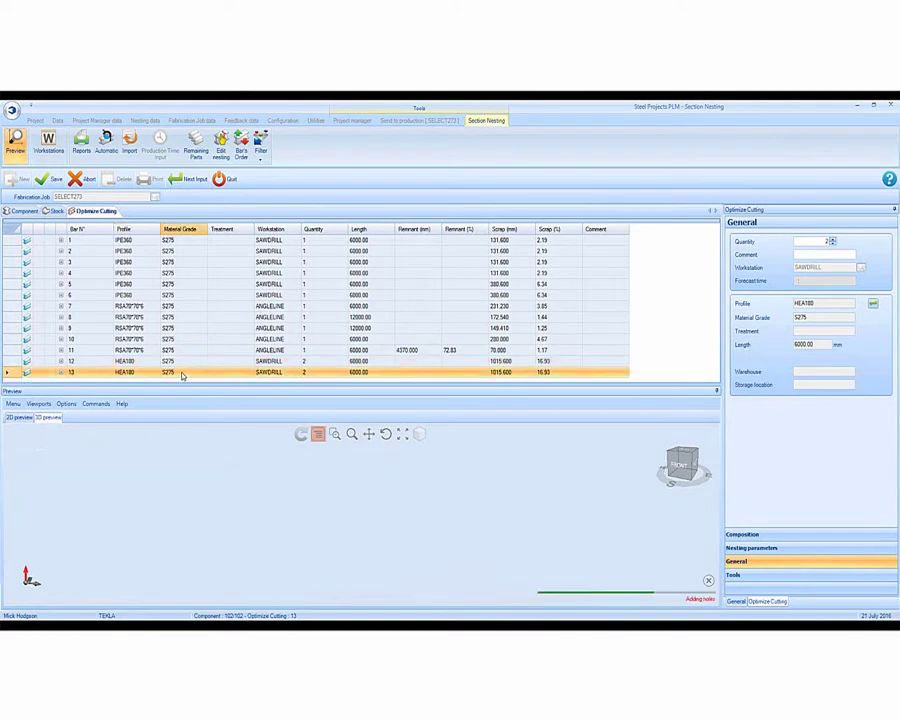
click(137, 285)
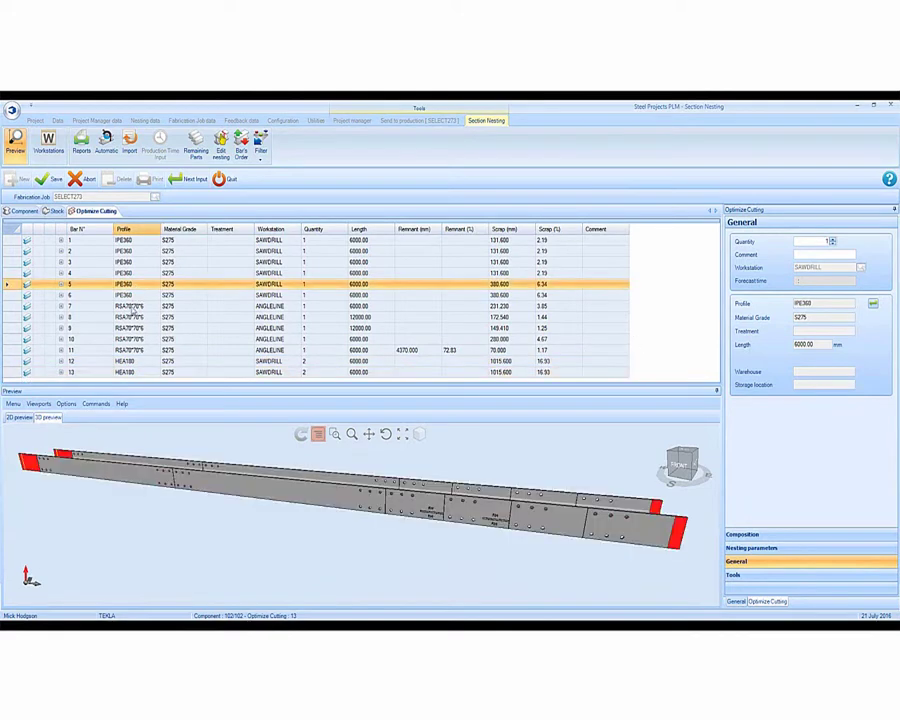
scroll(455, 488, up, 10)
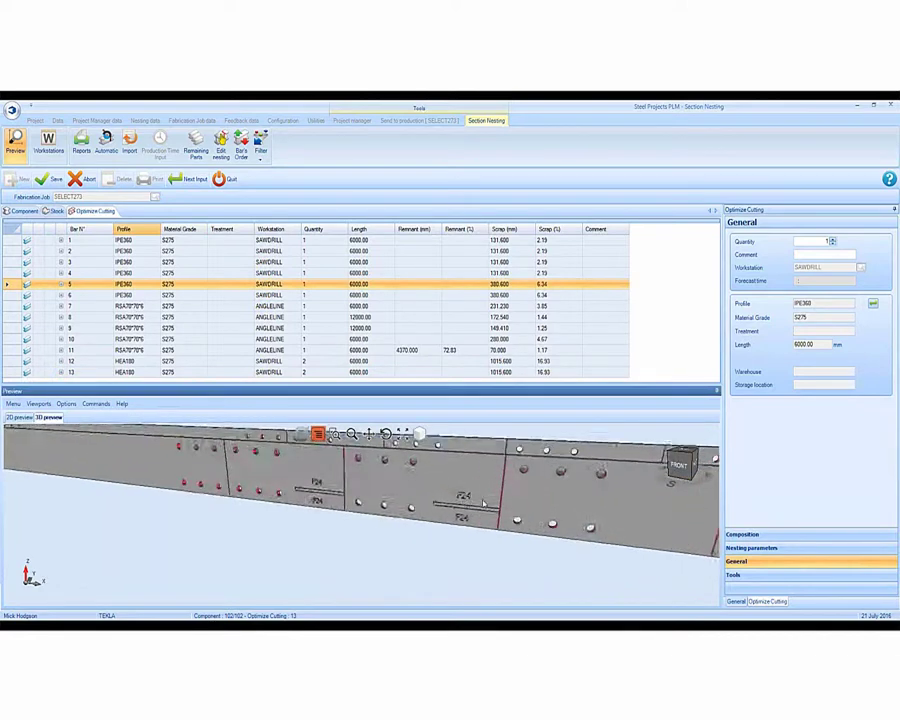
drag(481, 503, 437, 533)
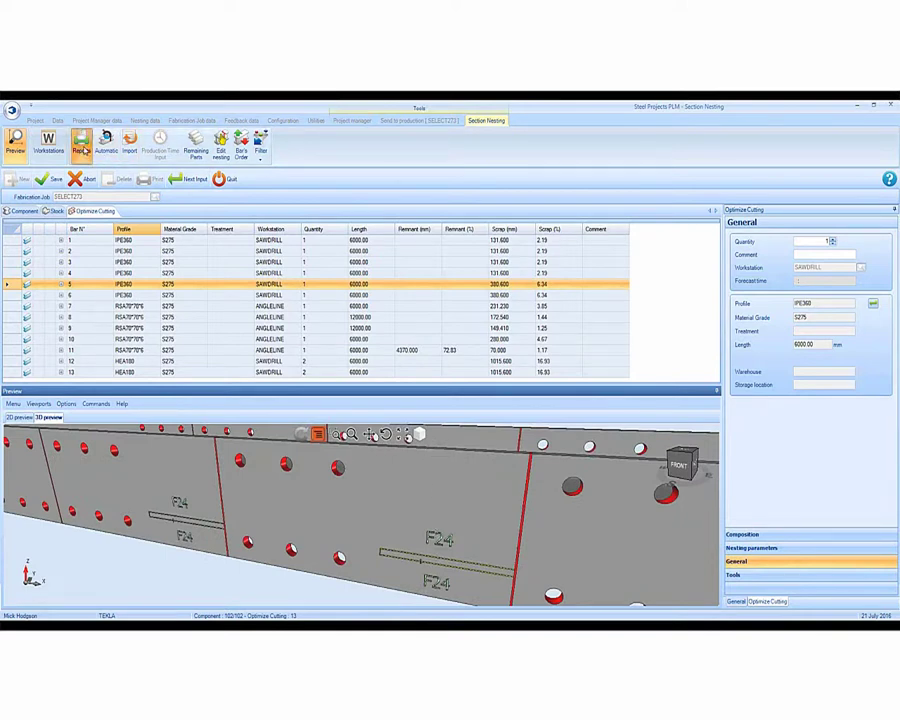
Step: Save the nesting changes and scroll through the RSA70*70*6 Section Nesting Results report
click(85, 150)
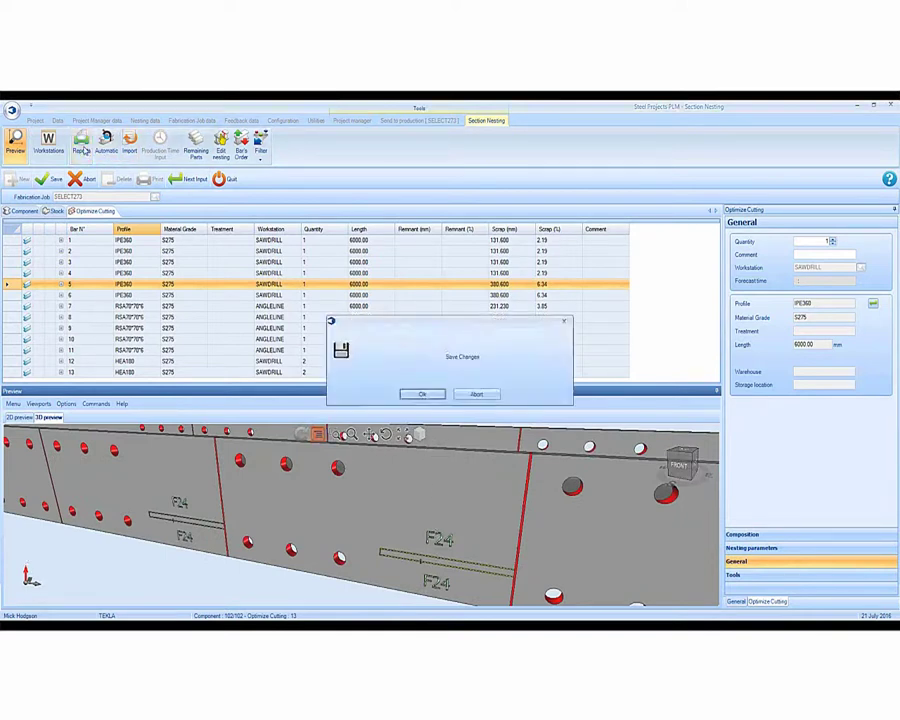
click(430, 395)
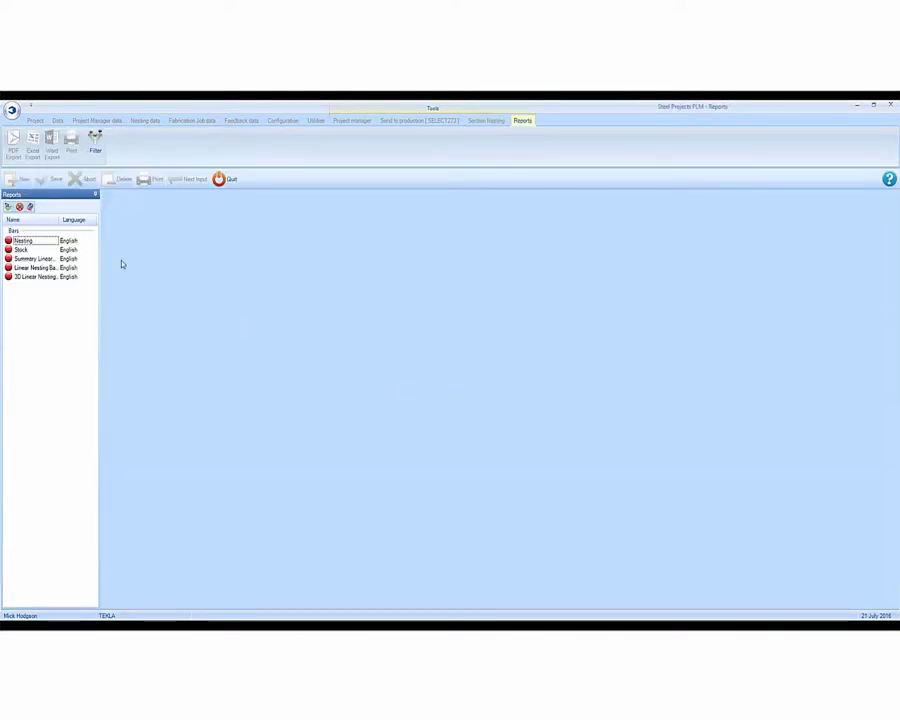
scroll(893, 373, down, 10)
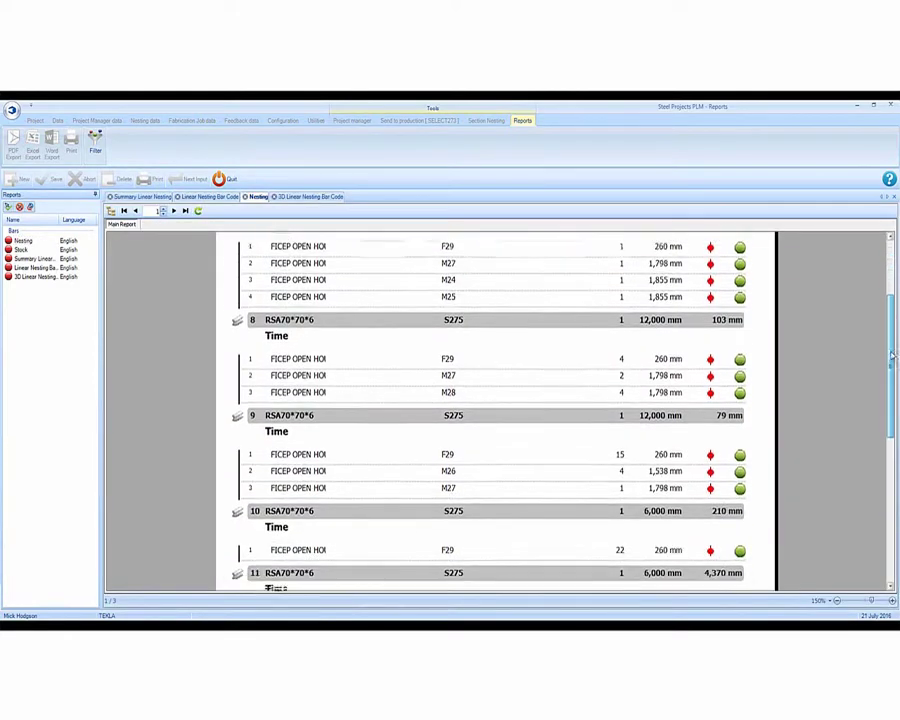
drag(893, 373, 886, 292)
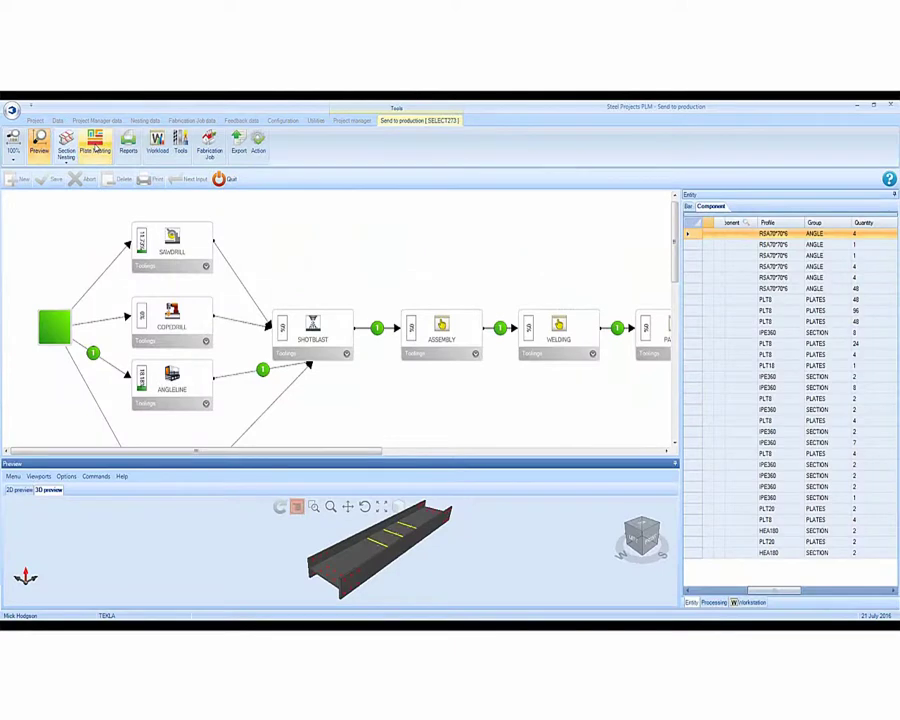
Step: Load Plate Nesting for job SELECT273's PLT20 and PLT8 plates on the GEMINI workstation
click(95, 143)
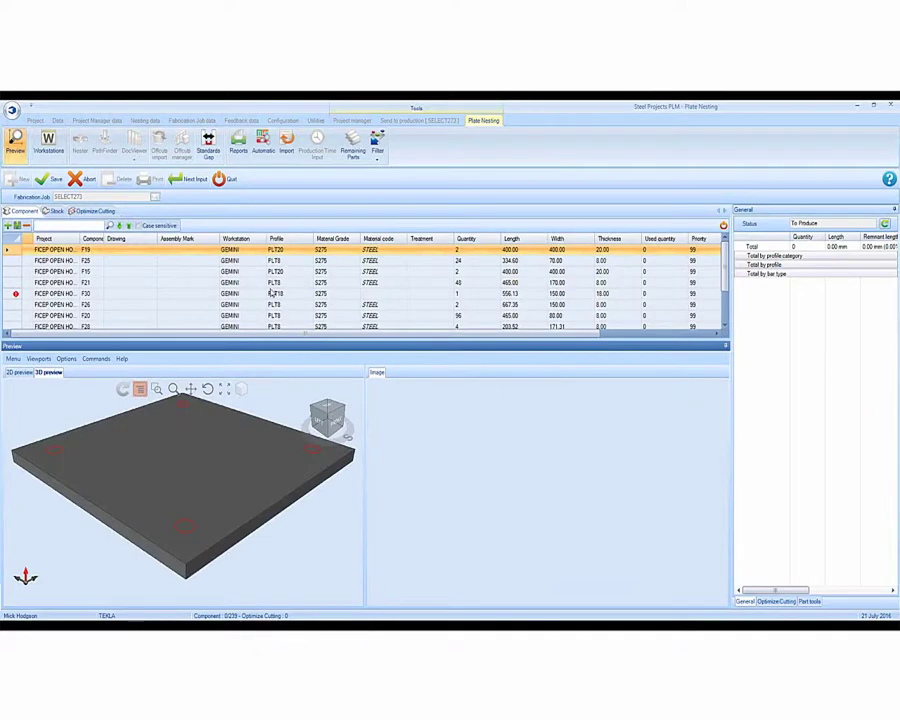
Step: Preview plates F25, F21, F30, F26 and F20, then save changes and start automatic nesting
click(105, 261)
click(100, 282)
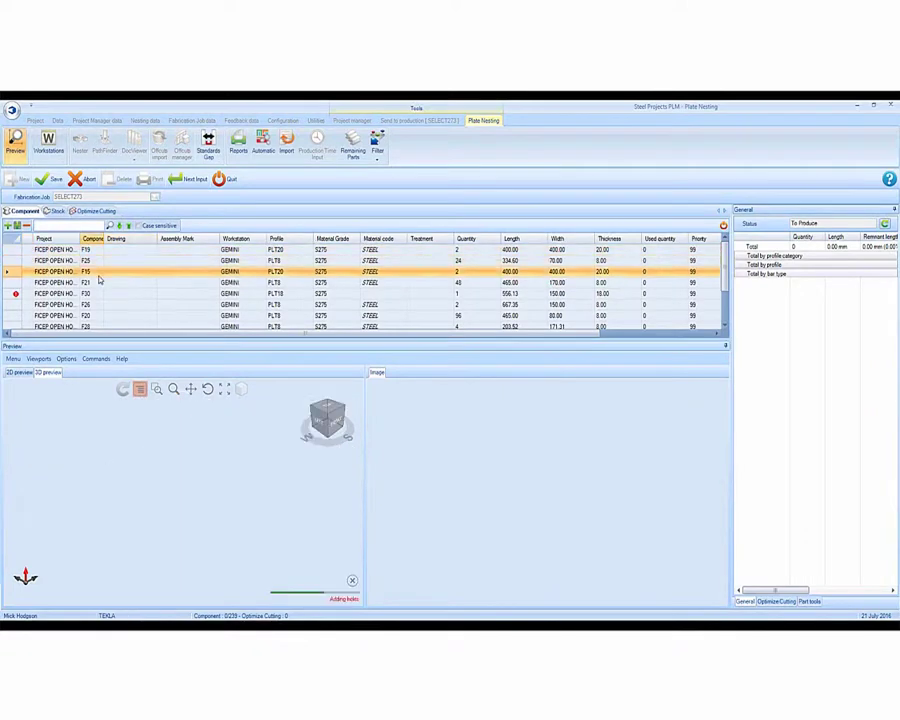
click(99, 293)
click(97, 305)
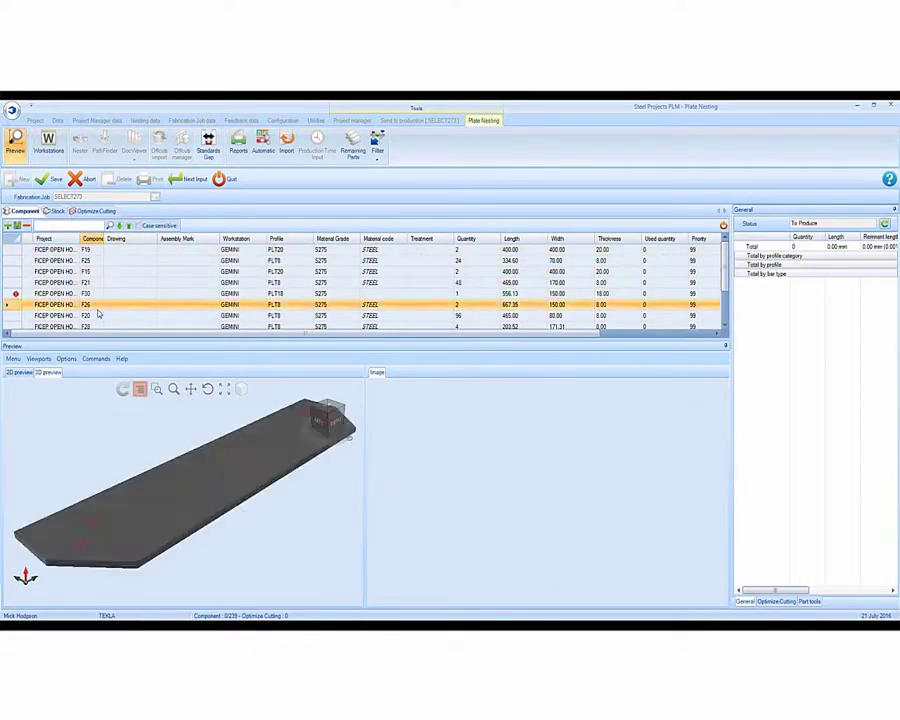
click(97, 317)
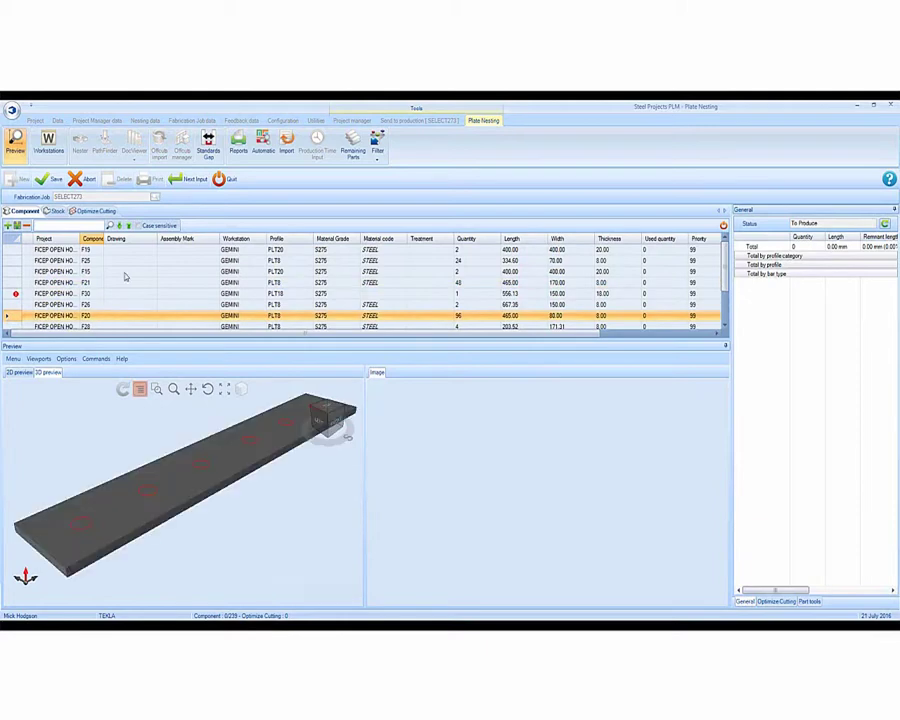
click(266, 145)
click(419, 397)
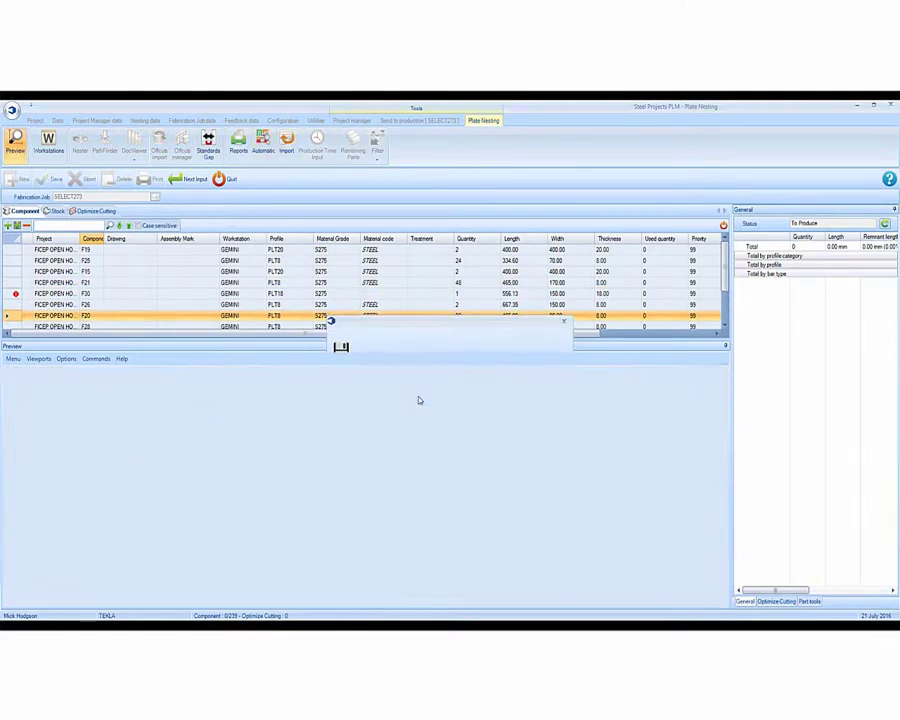
Step: Check deliverable plate sizes per thickness and run nesting into two PLT8 sheets and one PLT20 sheet
click(328, 254)
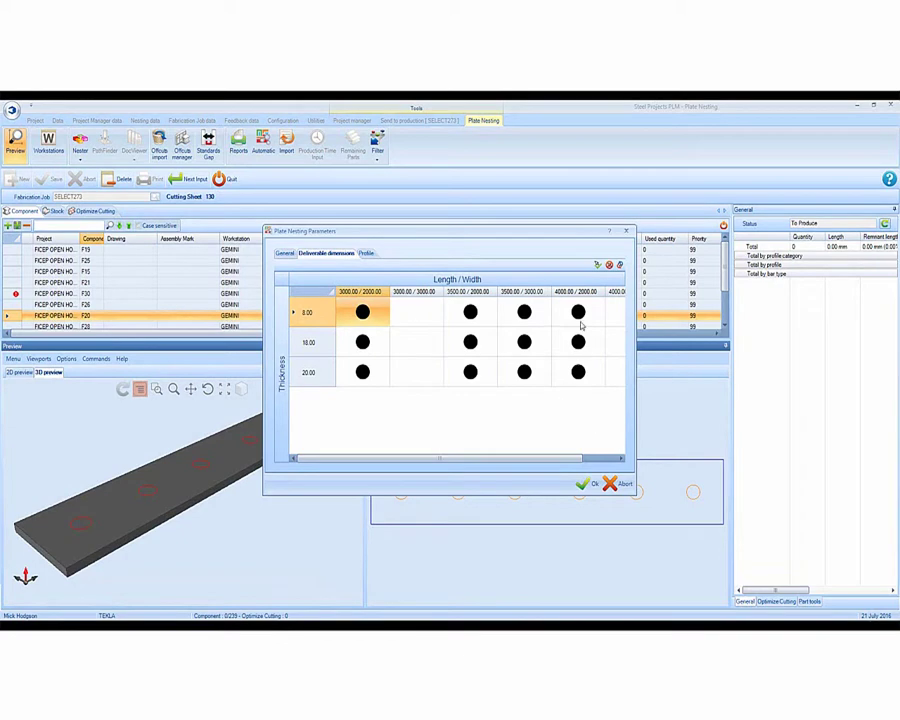
click(586, 486)
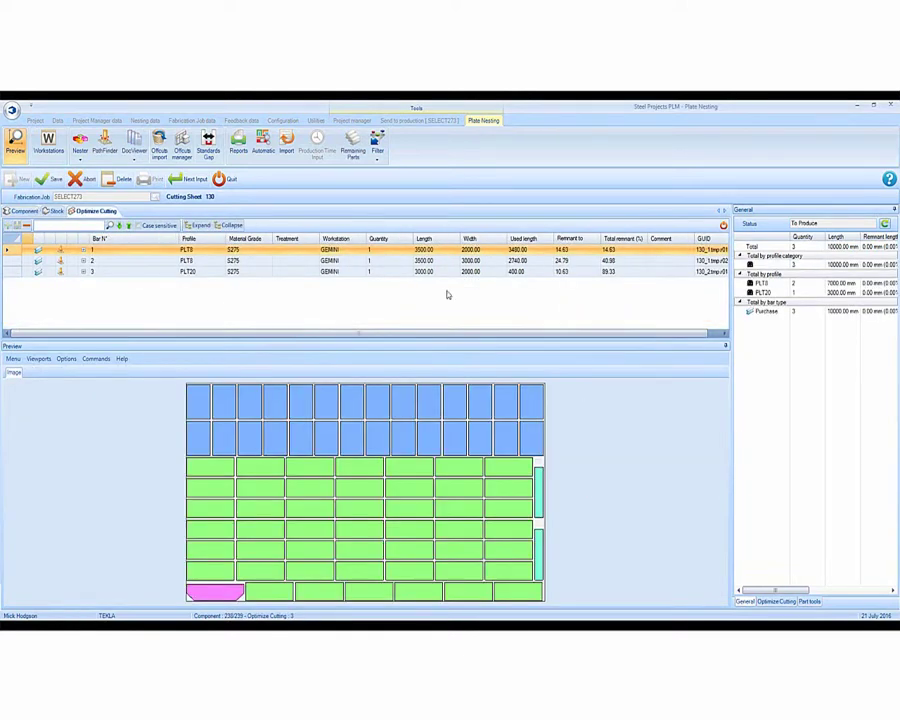
Step: Enlarge the nesting preview and review the layouts of sheets 2, 3, then back to 1
drag(481, 340, 481, 295)
click(103, 262)
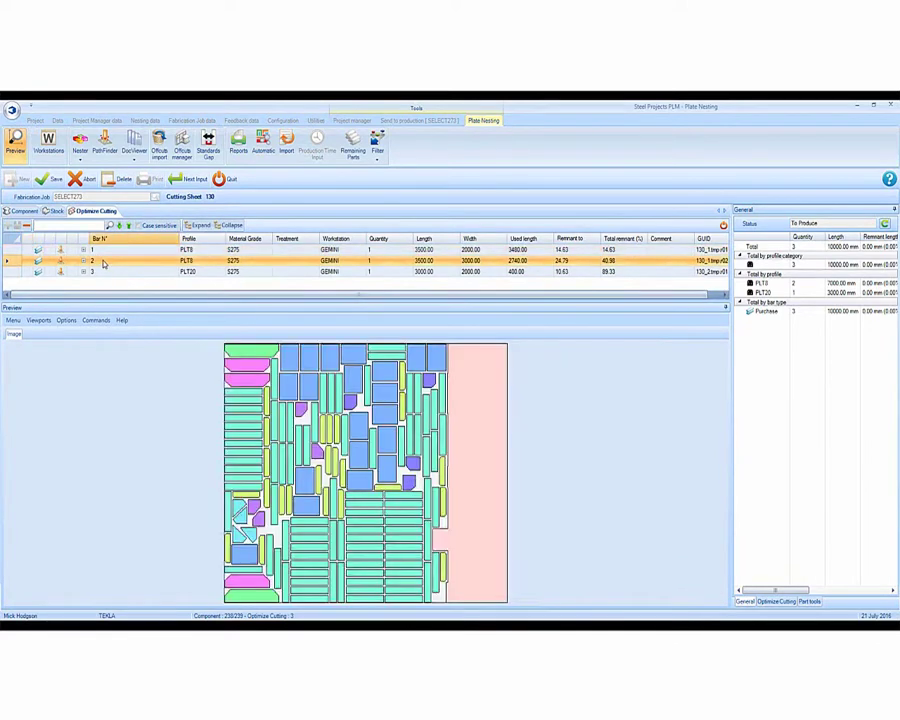
click(103, 273)
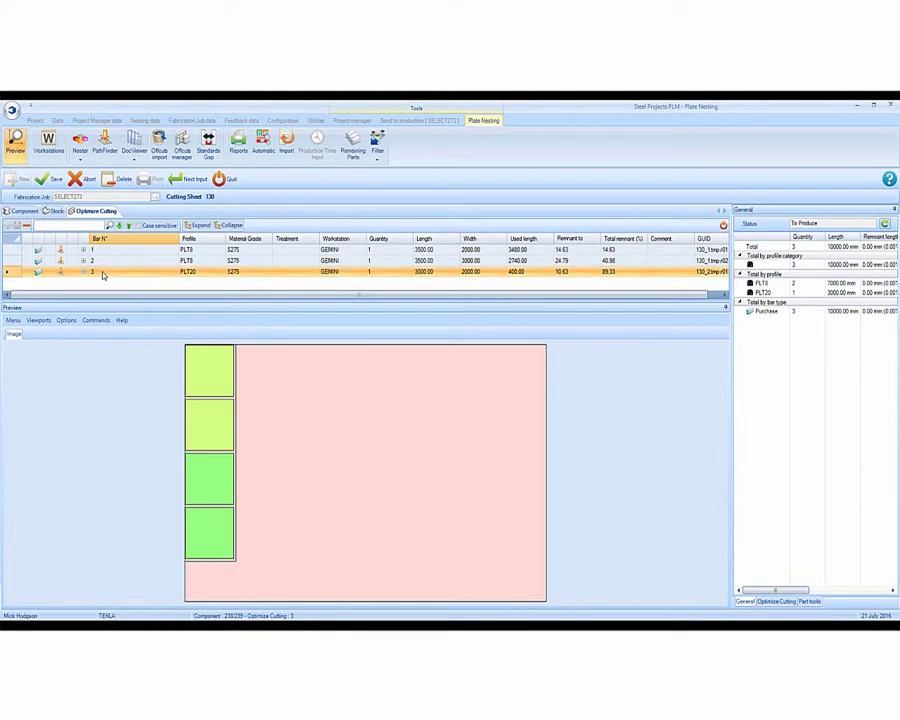
click(103, 263)
click(104, 251)
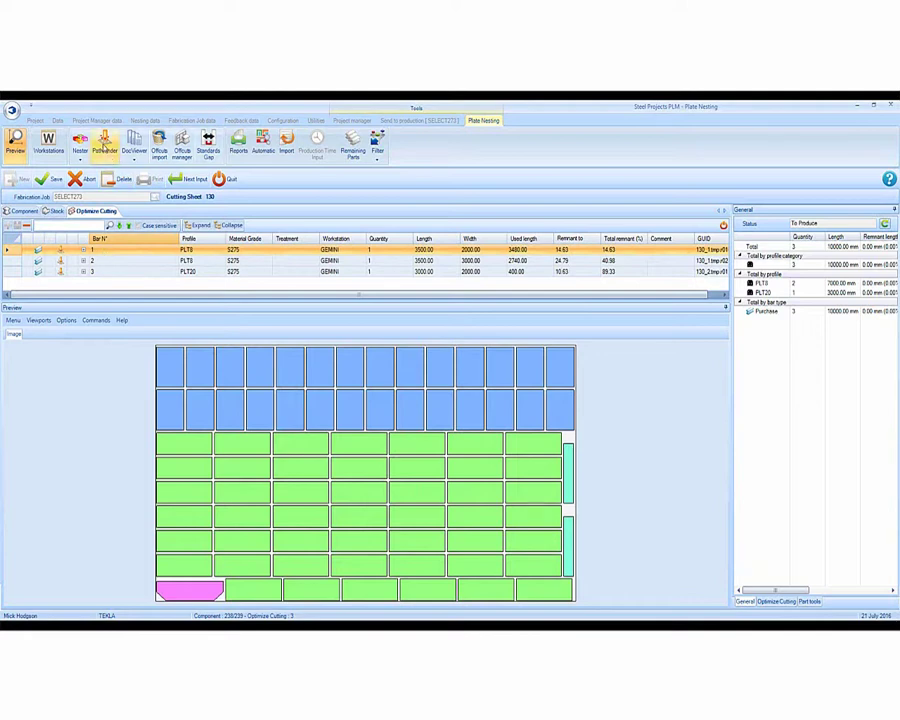
Step: Save changes and open sheet 1's 8 mm 3500 × 2000 nesting in the PathFinder CAD editor
click(105, 144)
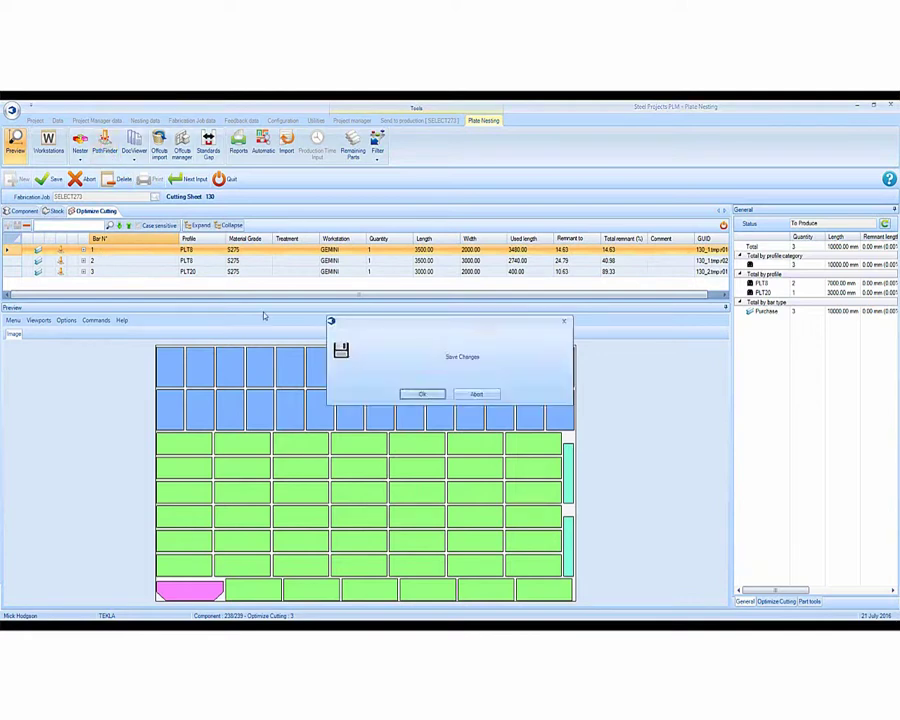
click(424, 394)
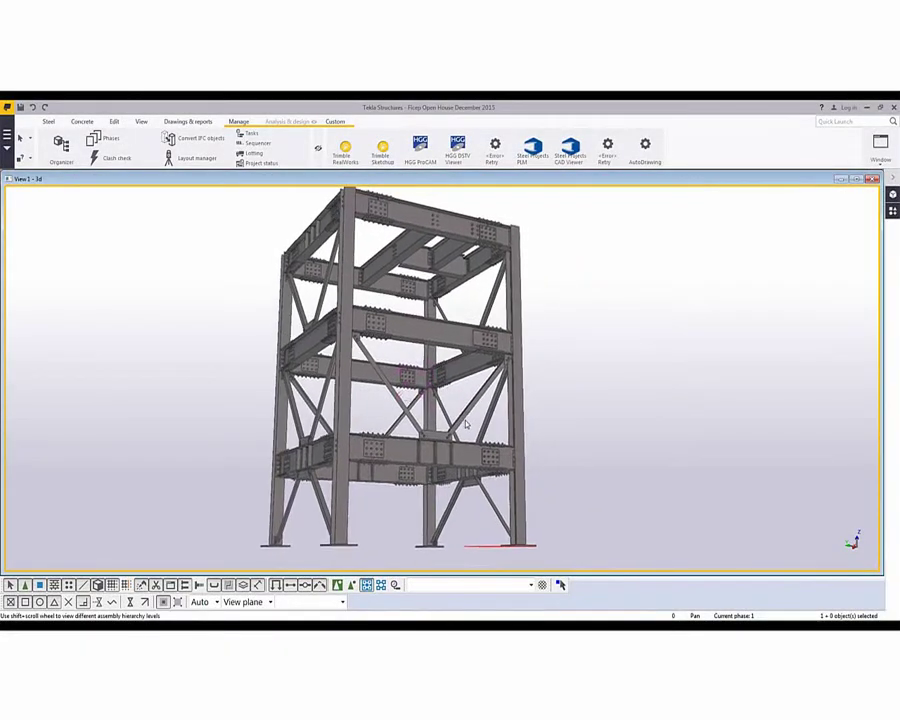
Step: Open Project Status and its colour settings, reviewing the CNC, welding and painting progress groups
click(266, 165)
drag(627, 210, 645, 204)
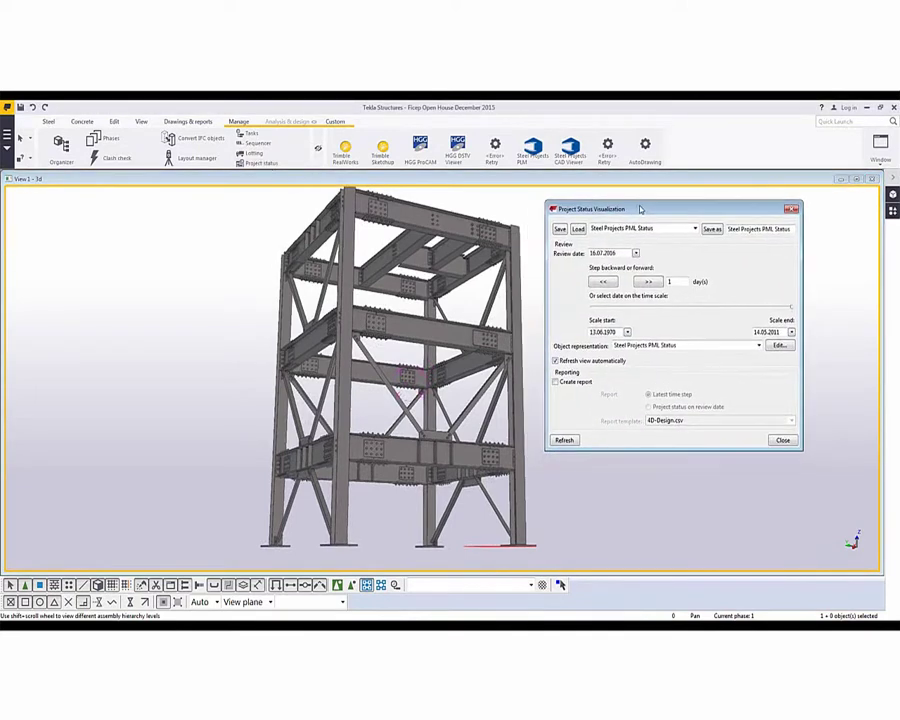
click(778, 346)
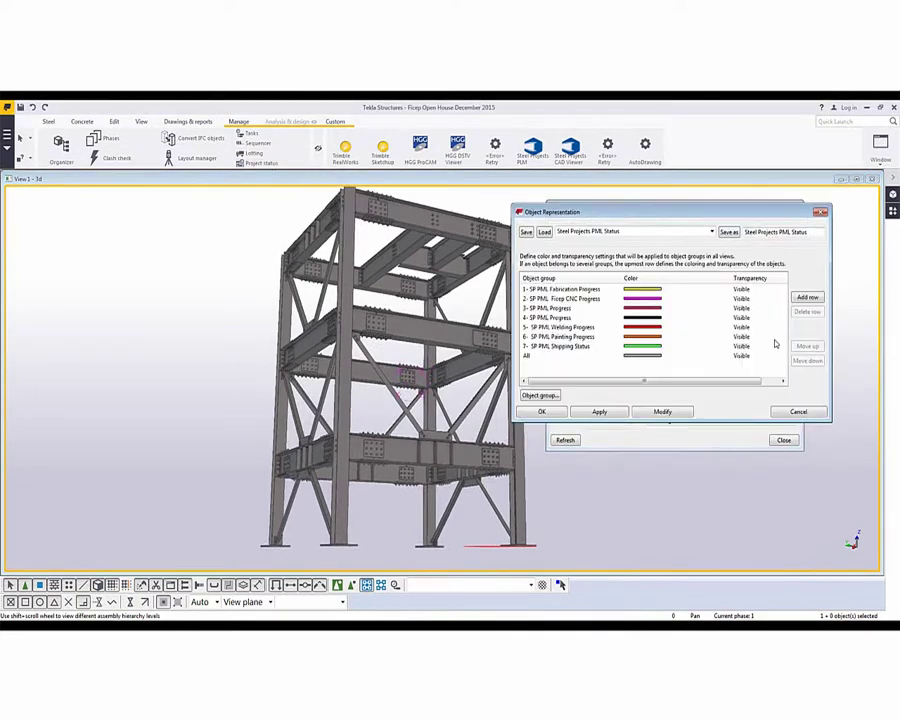
drag(648, 213, 665, 200)
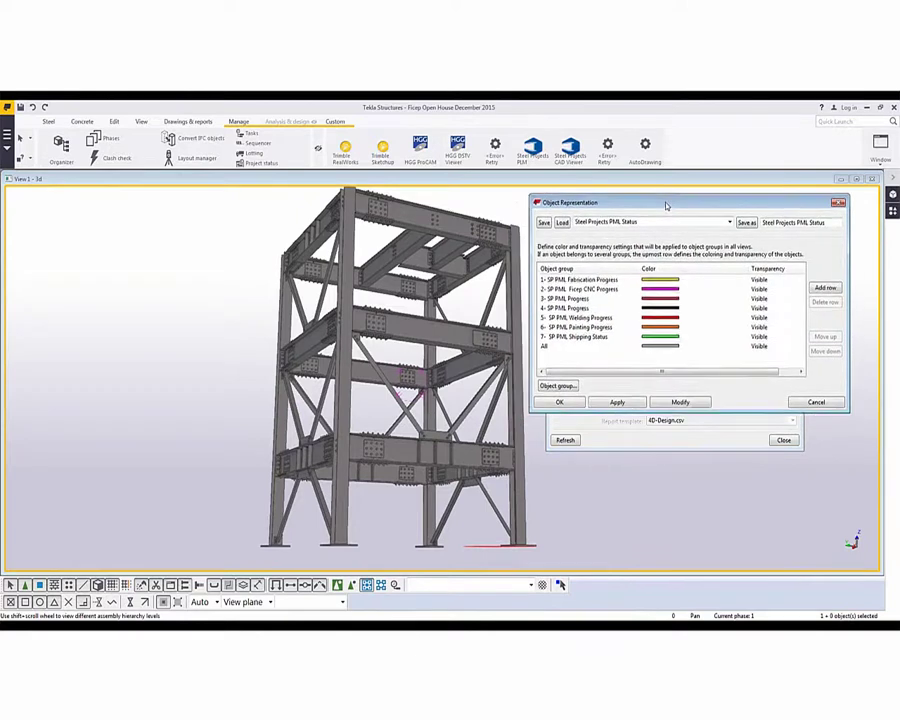
click(602, 277)
click(600, 285)
click(596, 294)
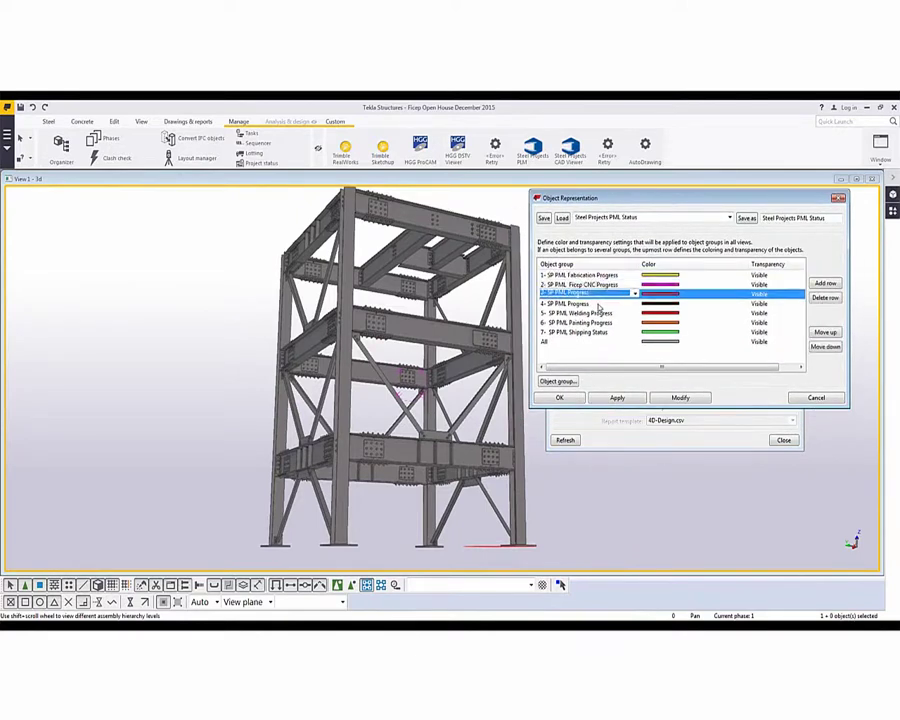
click(596, 303)
click(596, 313)
click(595, 322)
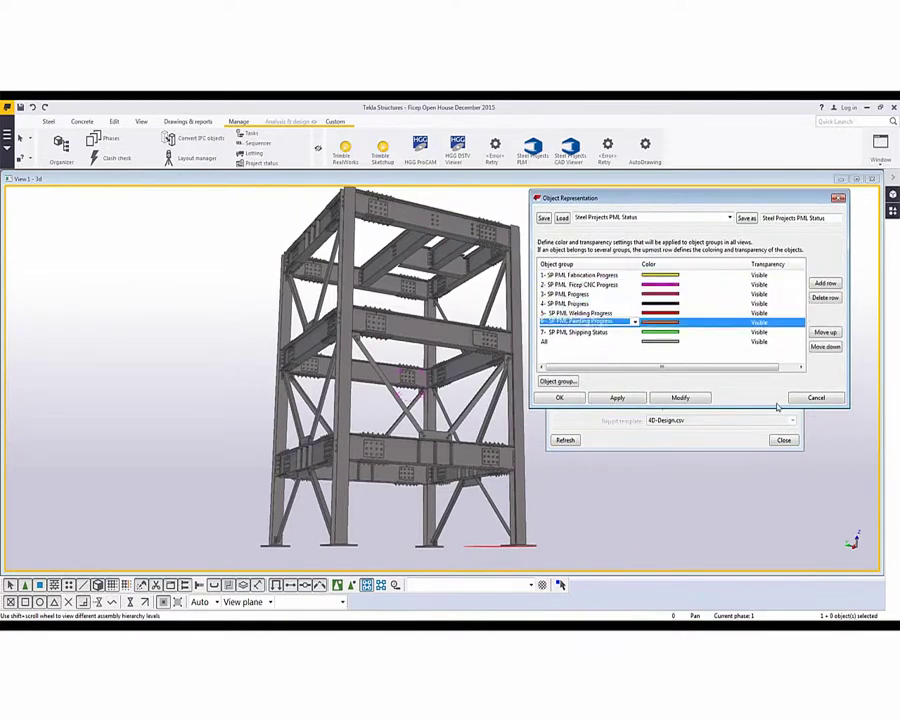
Step: Close the colour settings and advance the review date day by day to 28.07.2016
click(816, 397)
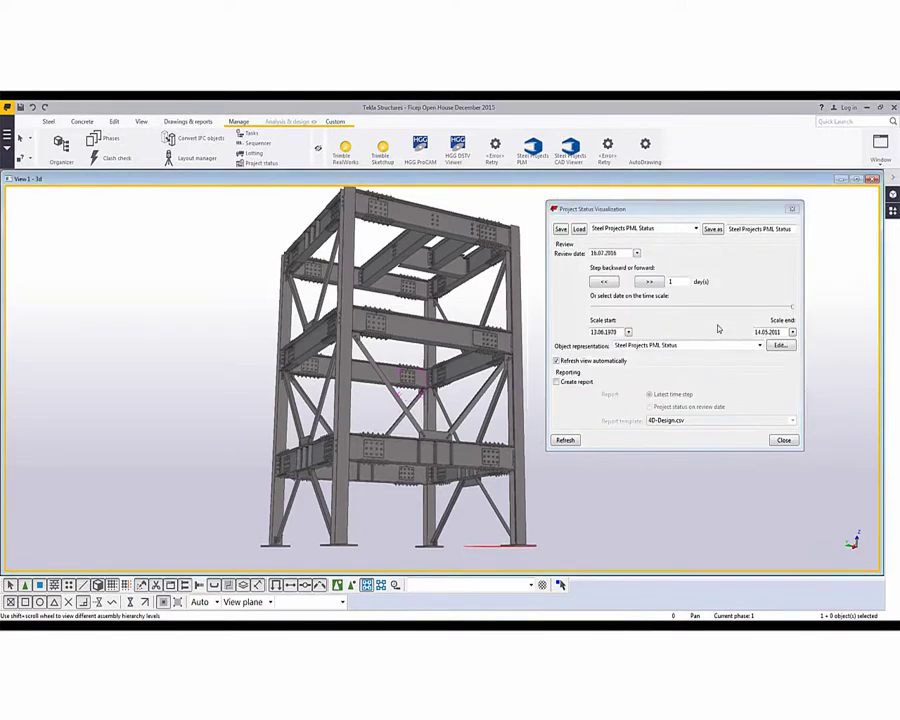
click(648, 283)
click(648, 283)
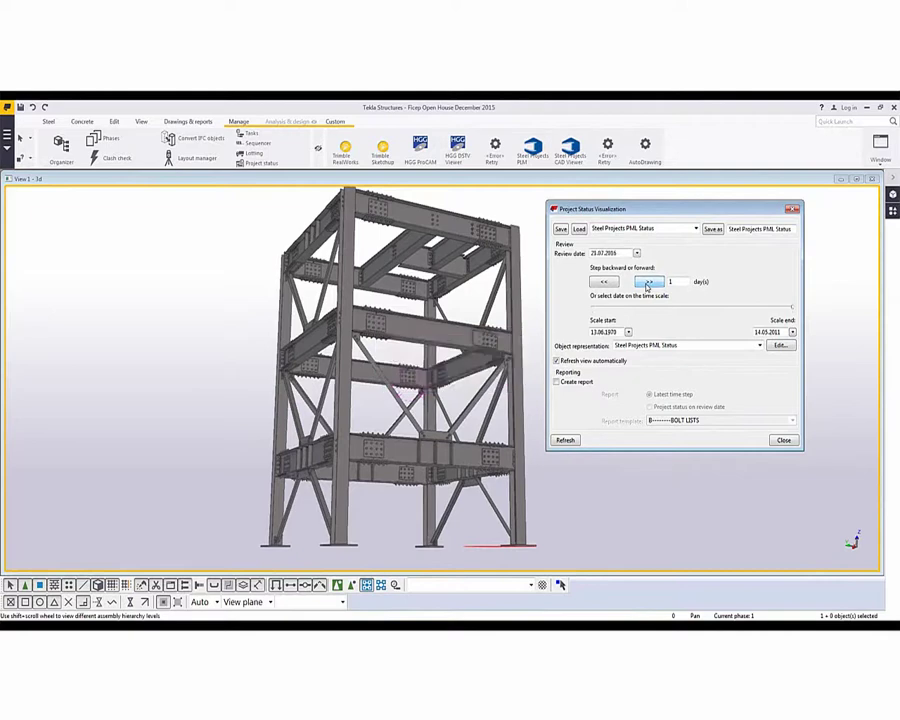
click(648, 283)
click(648, 283)
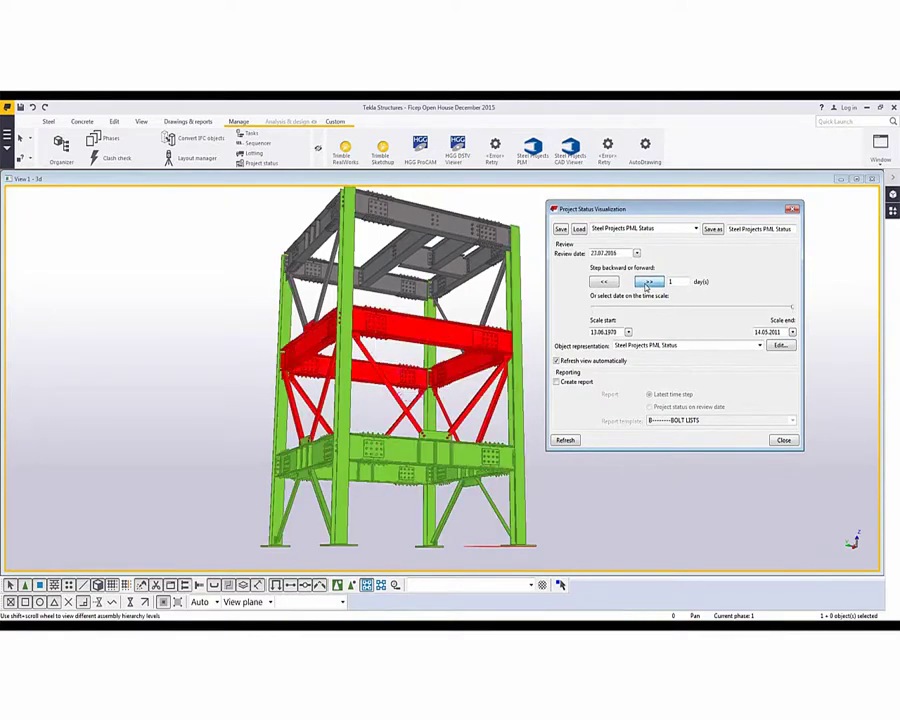
click(648, 283)
click(648, 283)
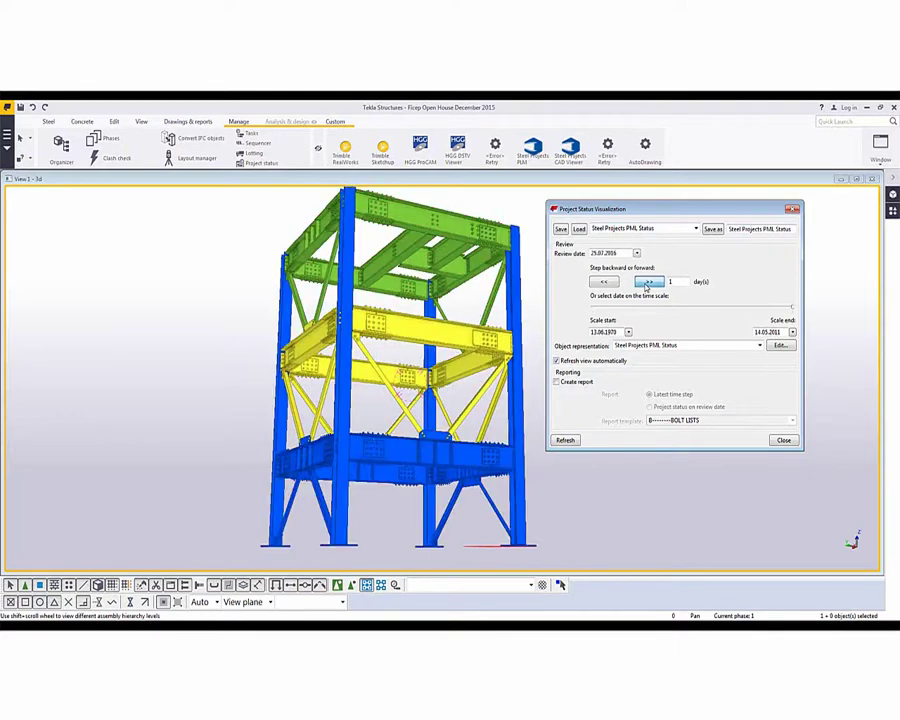
click(648, 283)
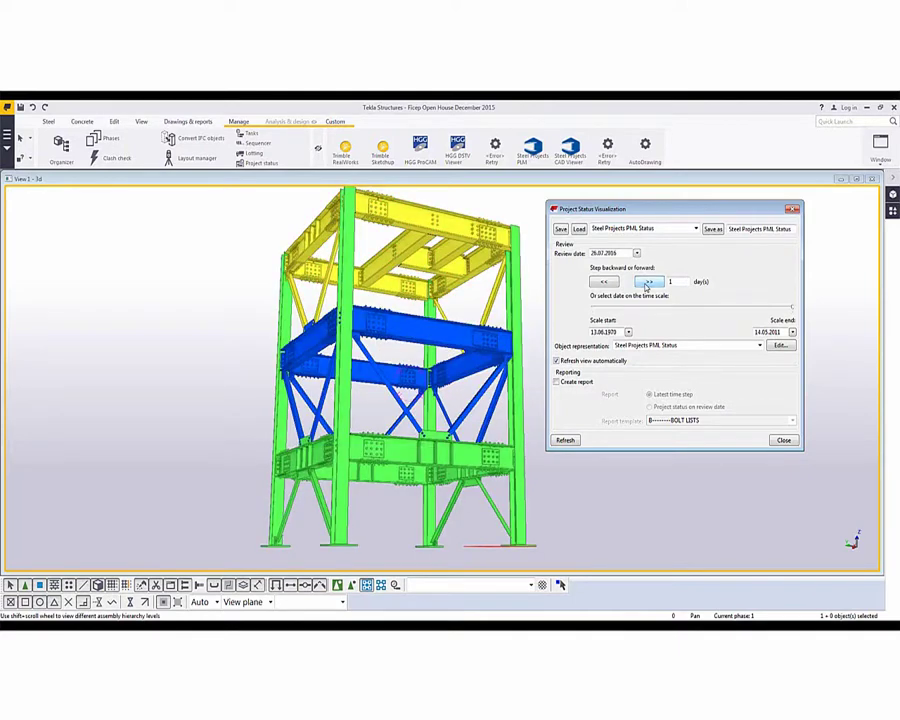
click(648, 283)
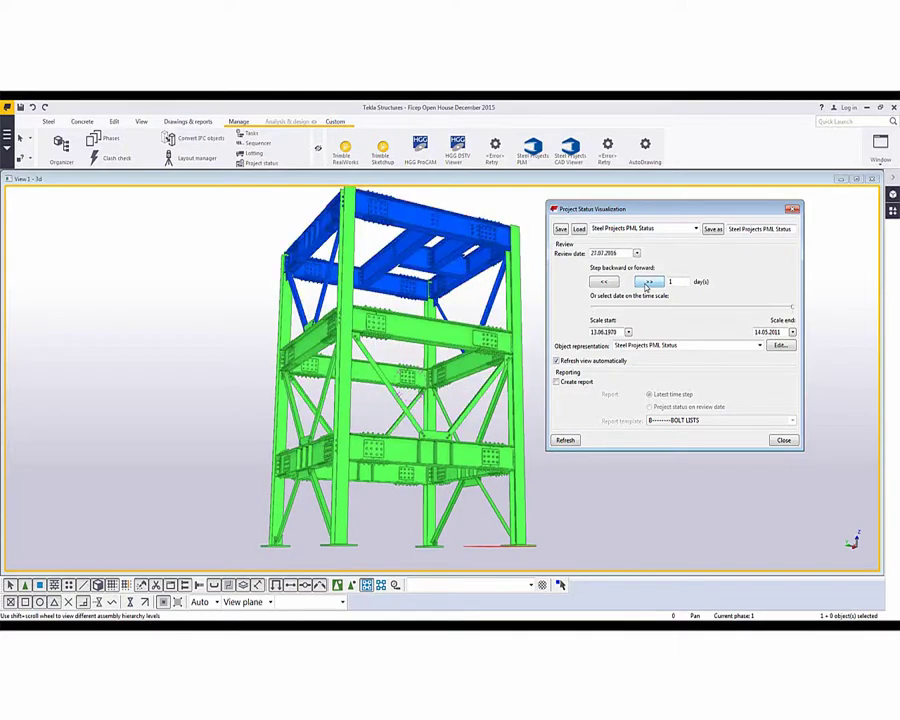
click(648, 283)
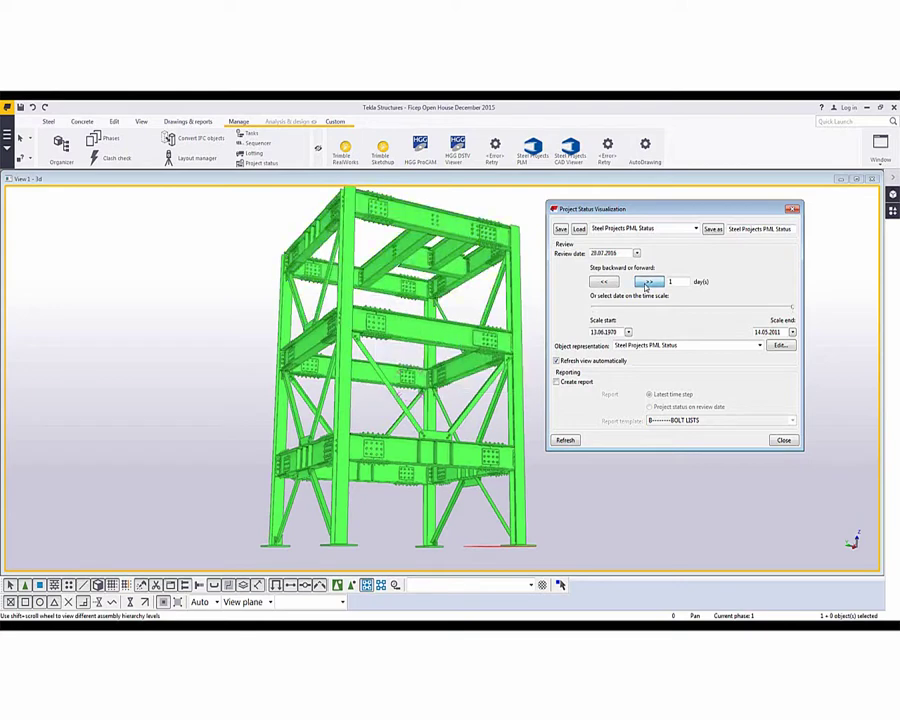
Step: Step the review date back to 21.07.2016, where the tower shows plain grey
click(778, 346)
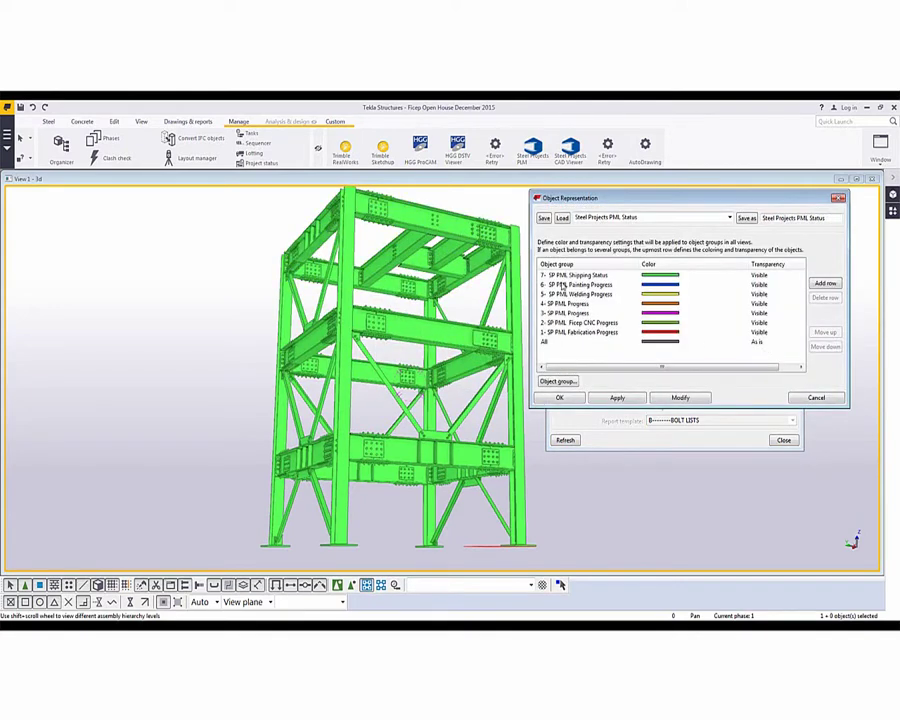
click(838, 198)
click(605, 283)
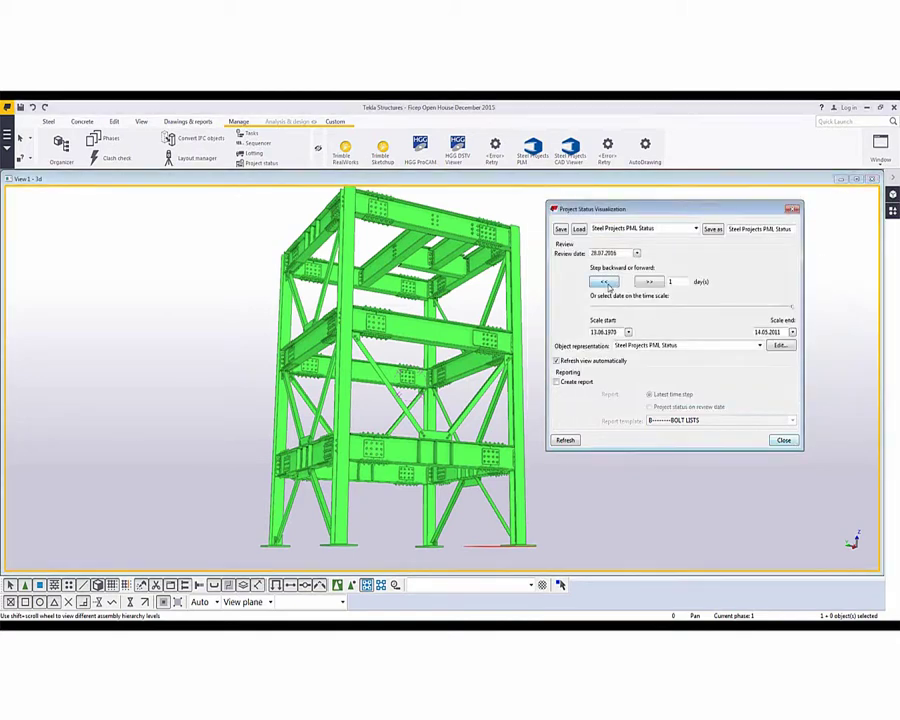
click(605, 283)
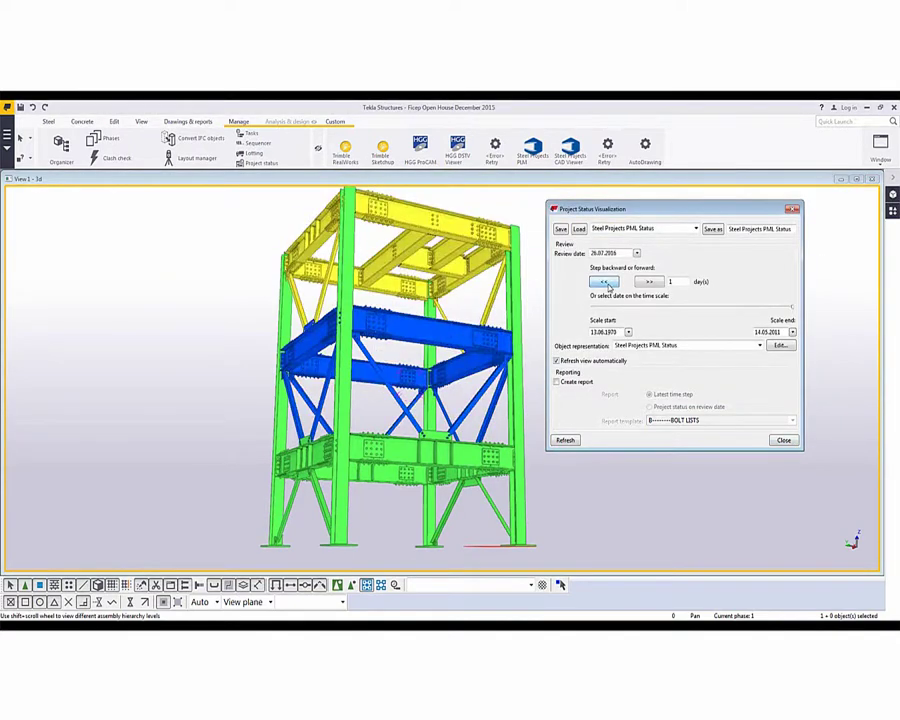
click(605, 283)
click(605, 283)
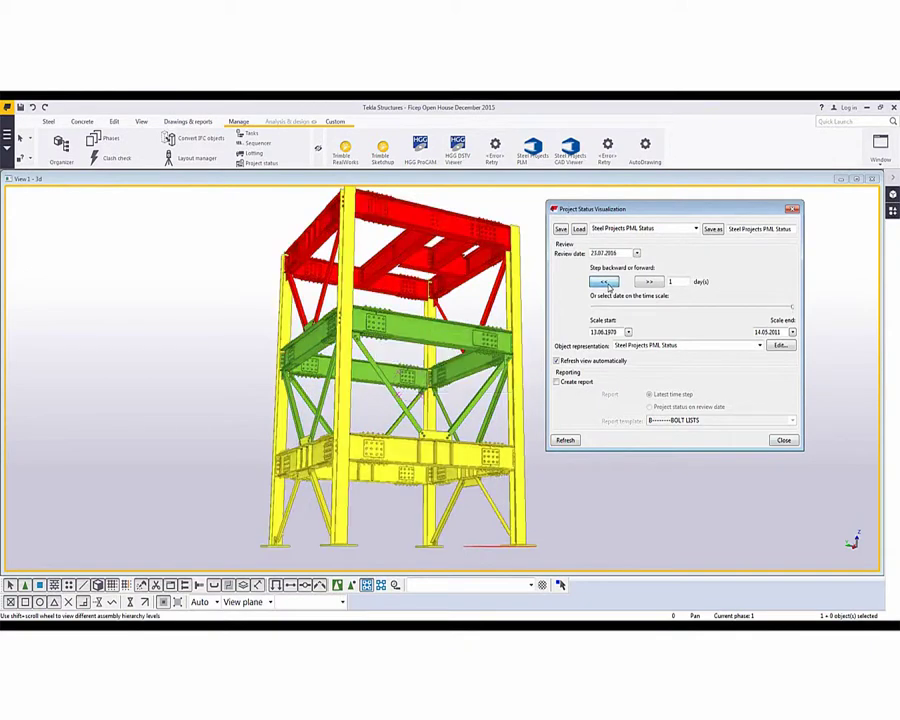
click(605, 283)
click(605, 283)
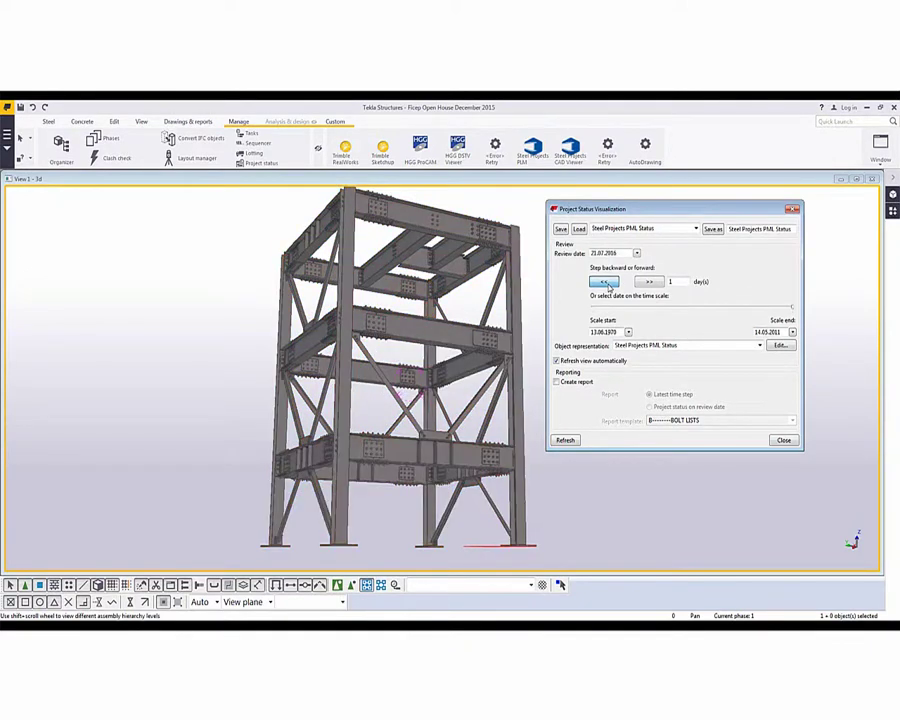